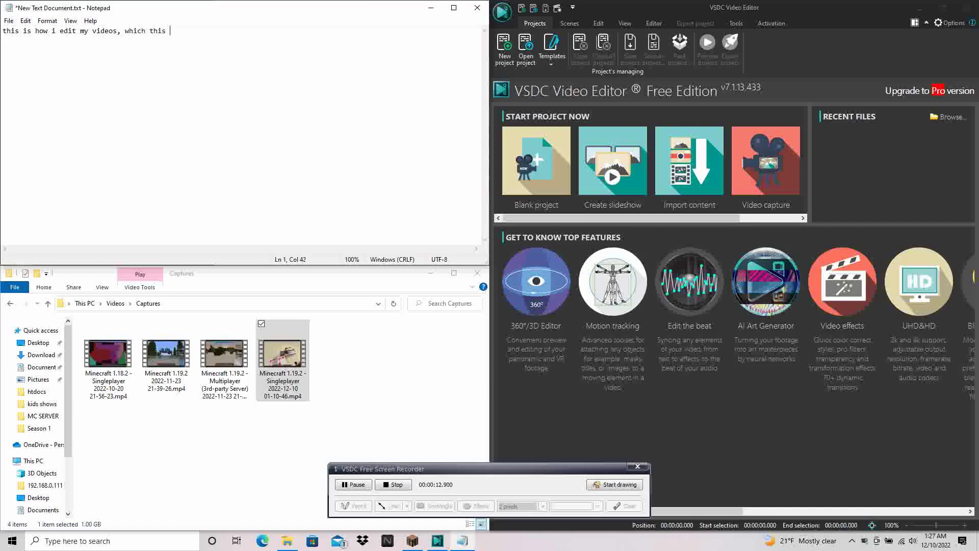
- Finish the Notepad note 'this is how i edit my videos, which this one ill be editing too lol'
type("ll be editing too lol")
left_click(284, 390)
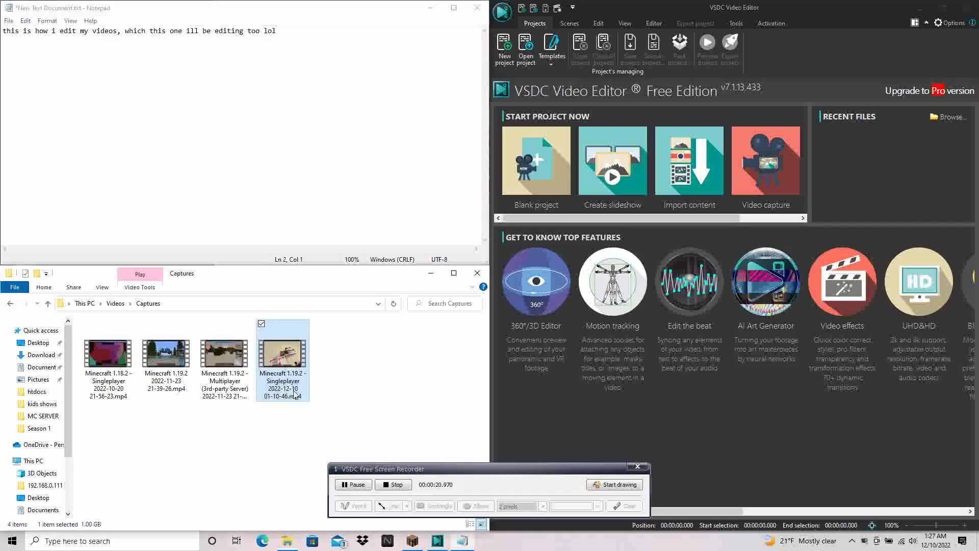
- Check the 2022-12-10 Minecraft recording's Properties details: 00:14:31 length, 1920 frame width, 30 fps
right_click(285, 390)
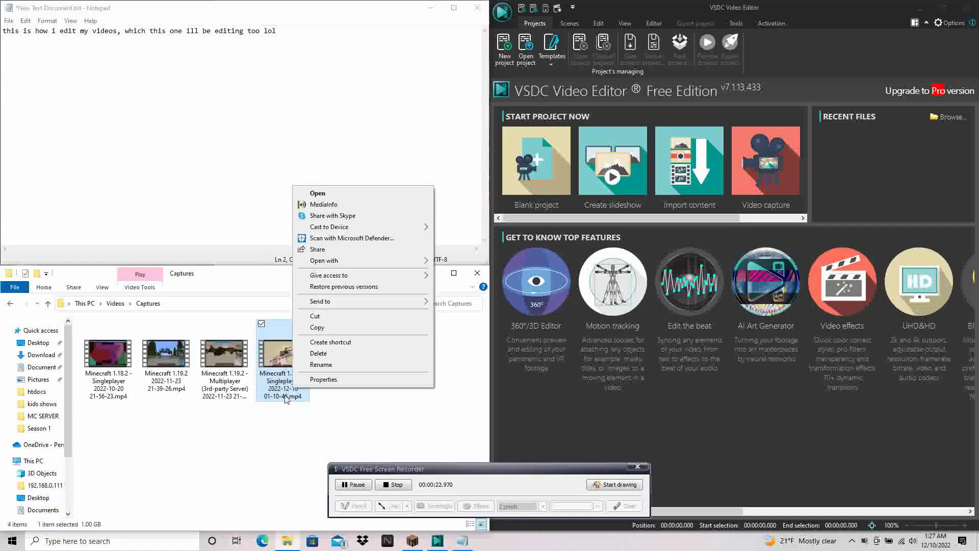
left_click(320, 386)
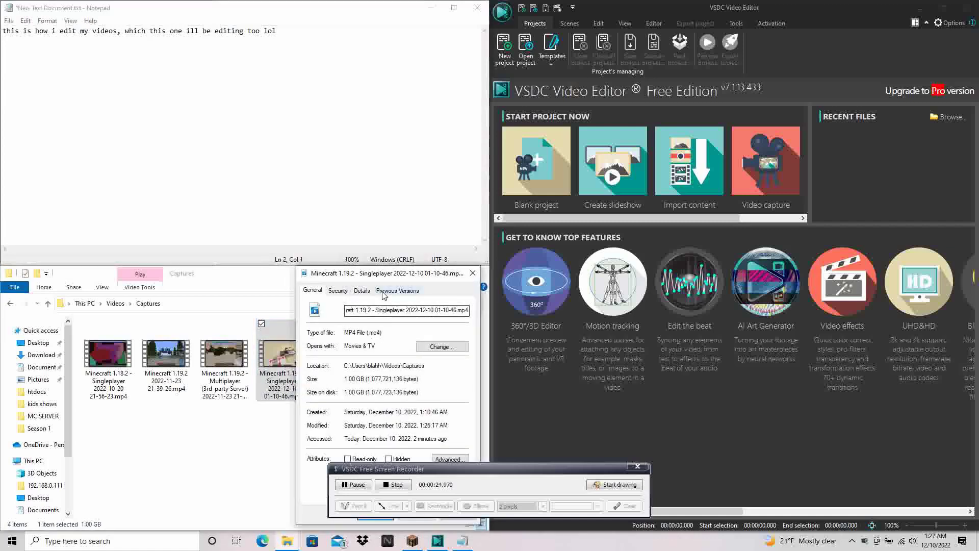
left_click(363, 291)
left_click_drag(374, 276, 278, 138)
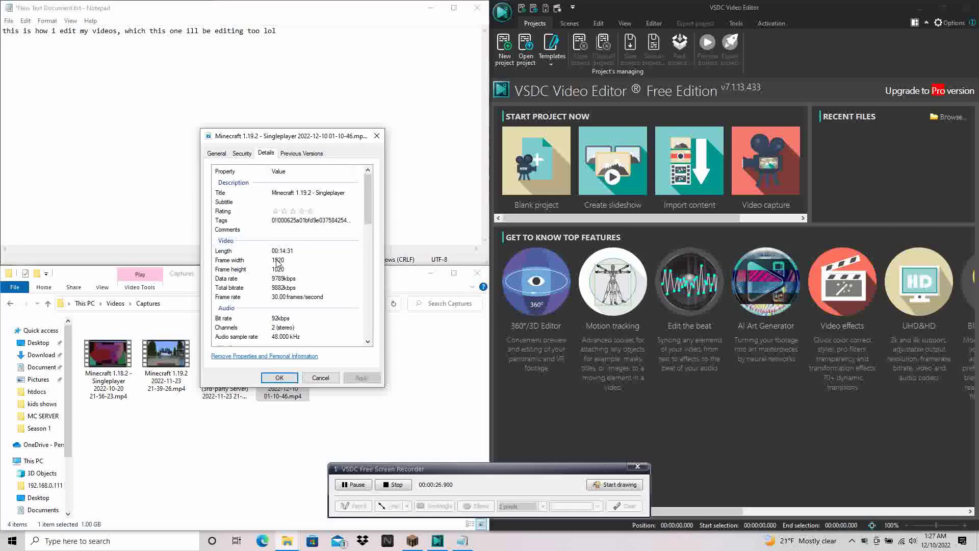
left_click(279, 260)
left_click(300, 272)
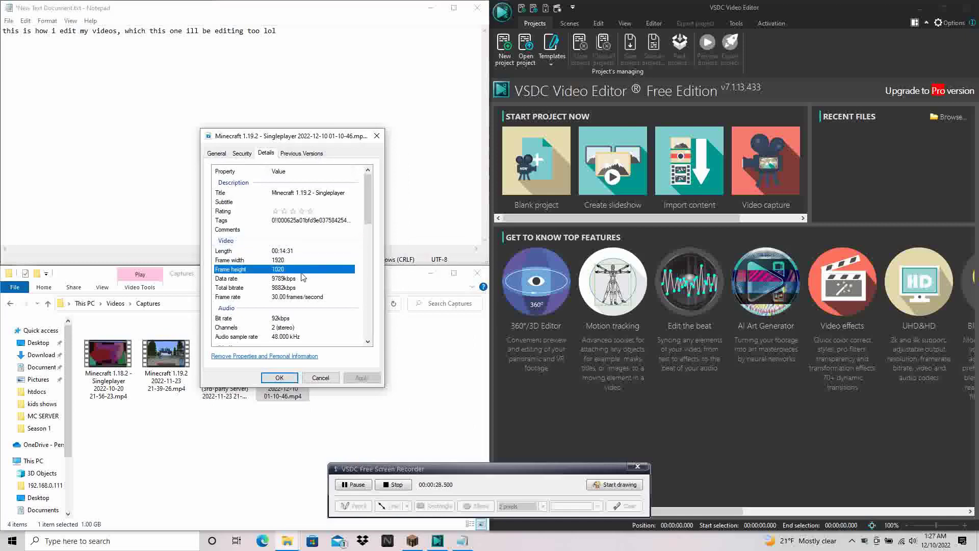
left_click(557, 158)
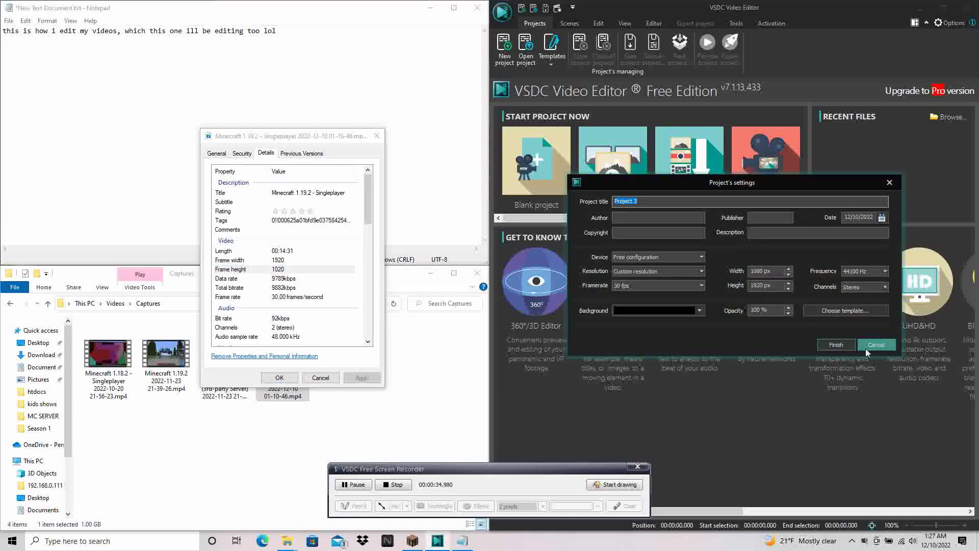
- Create the 1080×1920, 30 fps Project 3 and put the Minecraft recording on Layer 1
left_click(836, 344)
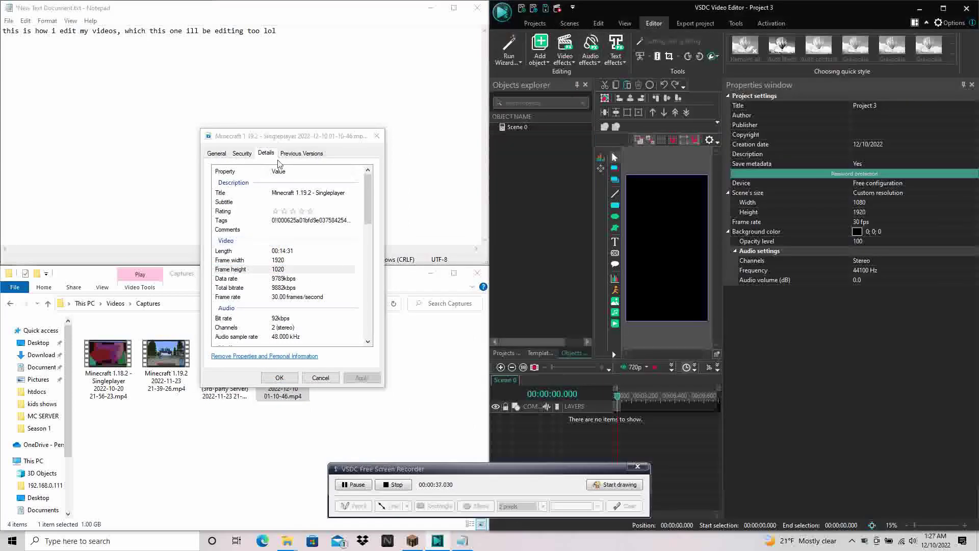
left_click(377, 135)
left_click_drag(347, 351, 690, 247)
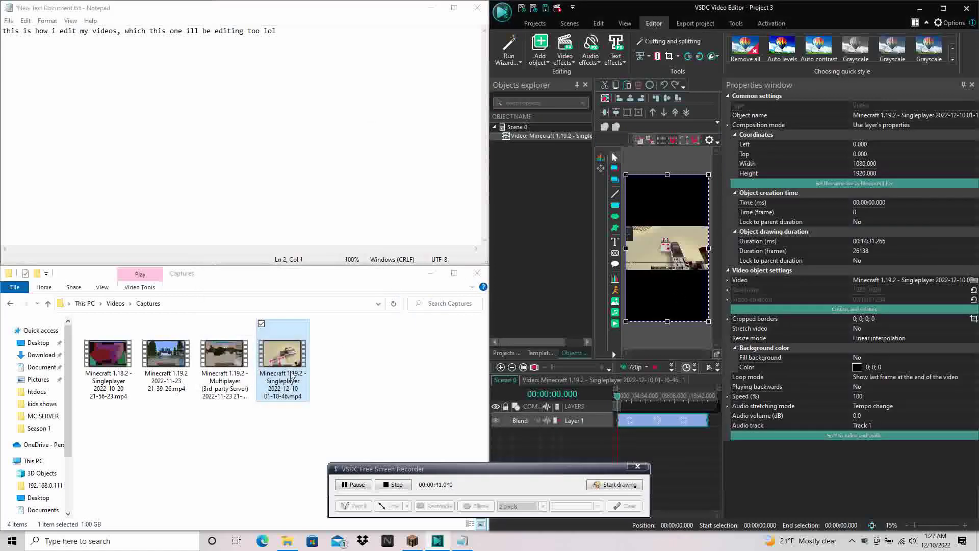
left_click_drag(789, 6, 685, 1)
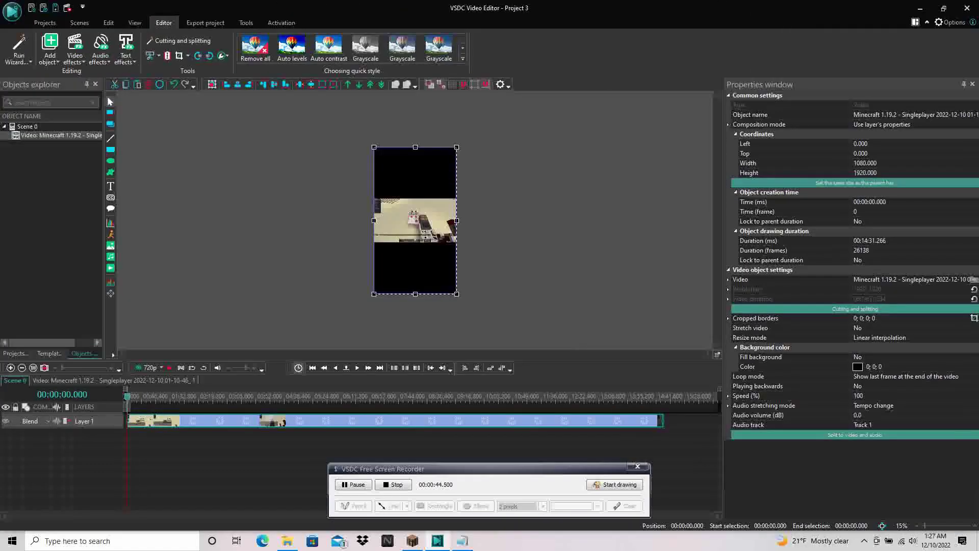
key("alt+Tab")
- Add the enlarged line 'also shout out to VSDC for the free to use screen recorder and editor'
key("Return")
type("al")
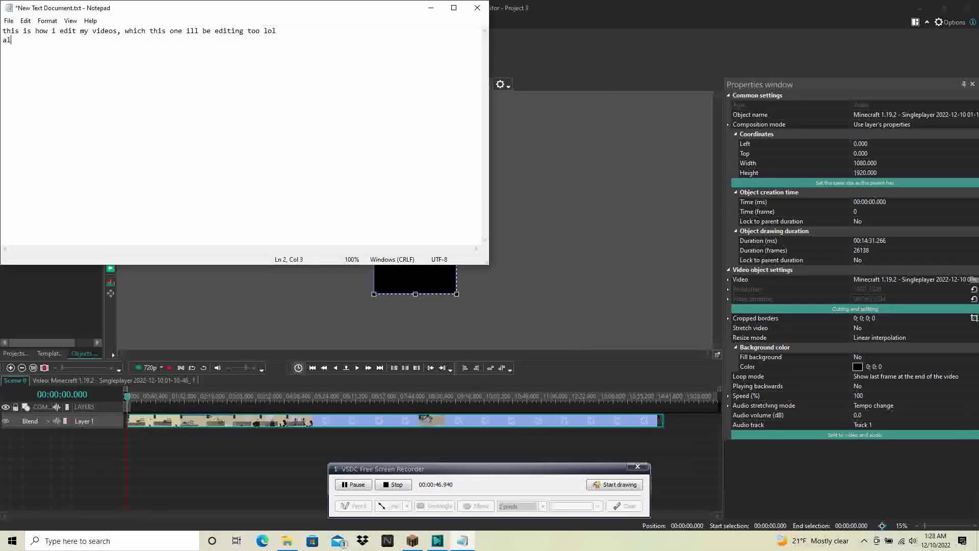
type("so shout o")
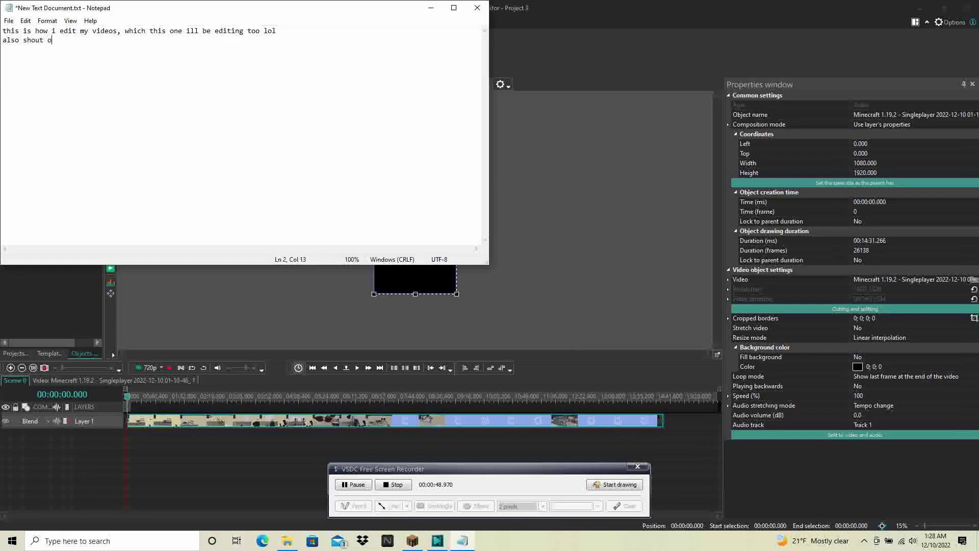
type("ut to")
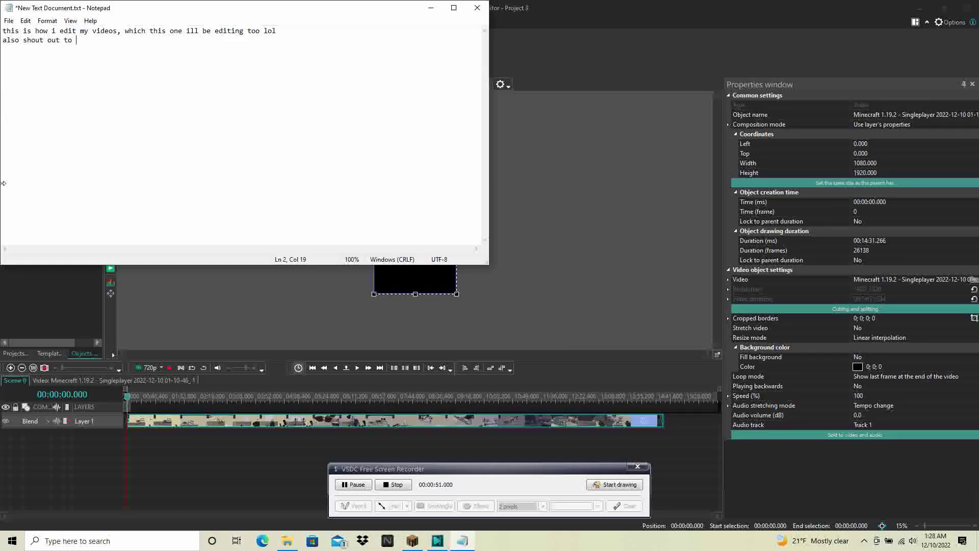
key("ctrl+plus")
key("ctrl+plus")
key("ctrl+plus")
key("ctrl+plus")
key("ctrl+plus")
key("ctrl+plus")
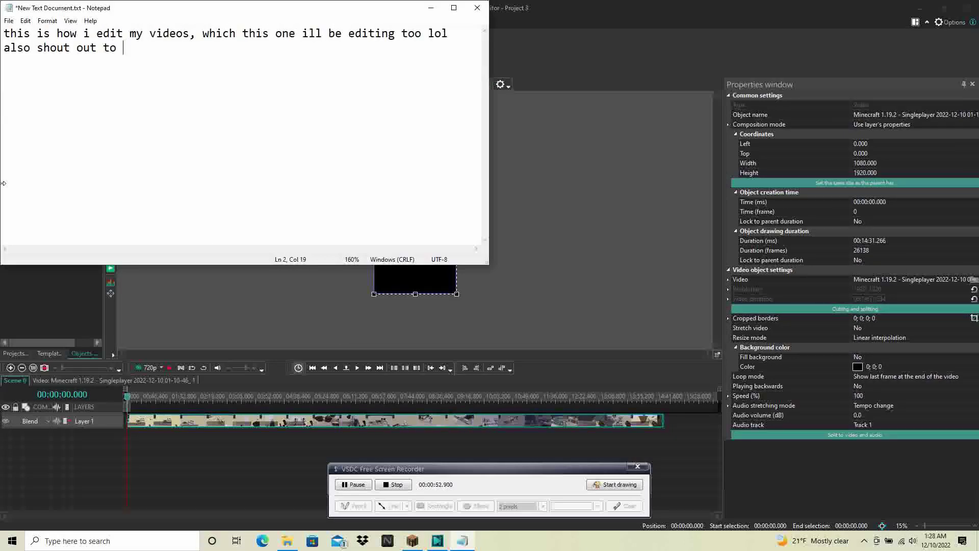
type("B5")
key("BackSpace")
key("BackSpace")
type("VSDC for the free to use")
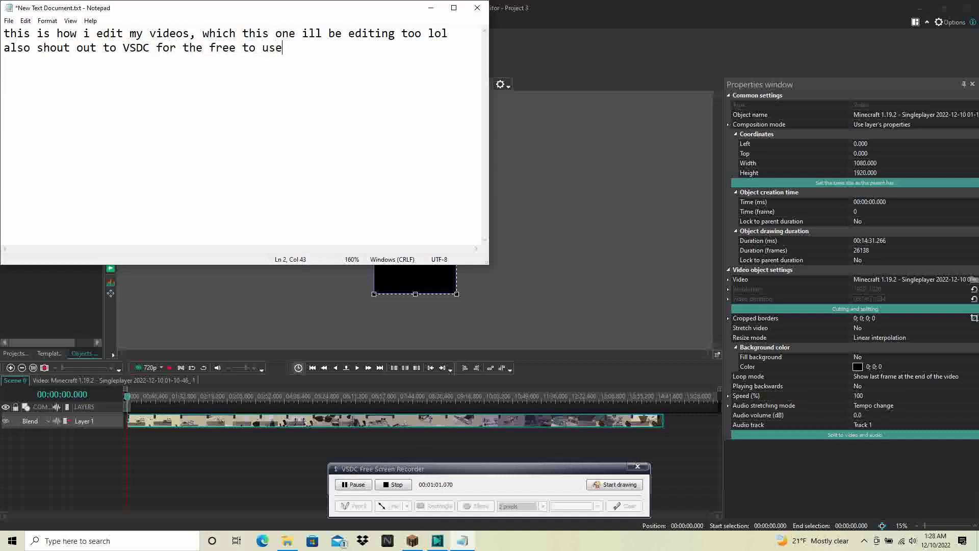
type(" screen recorder a")
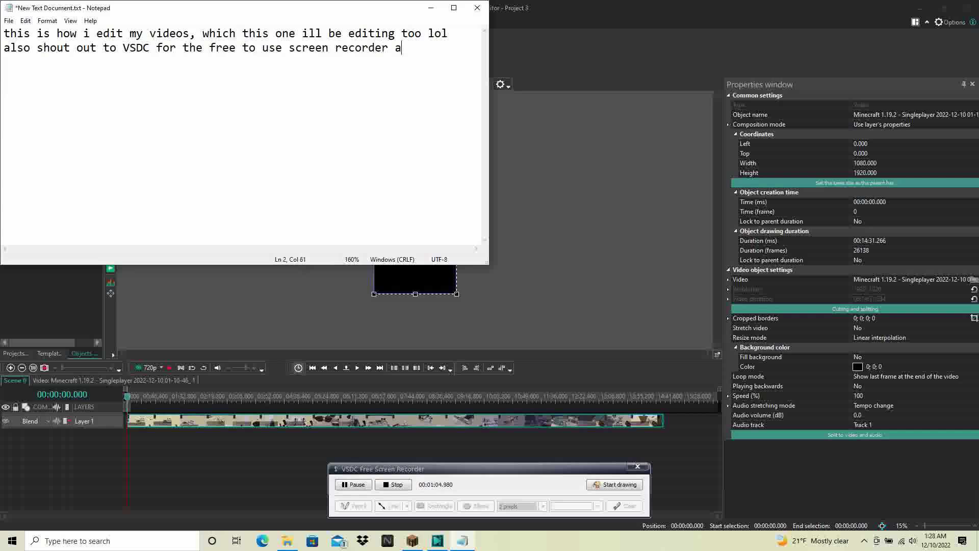
type("nd editor")
left_click(531, 6)
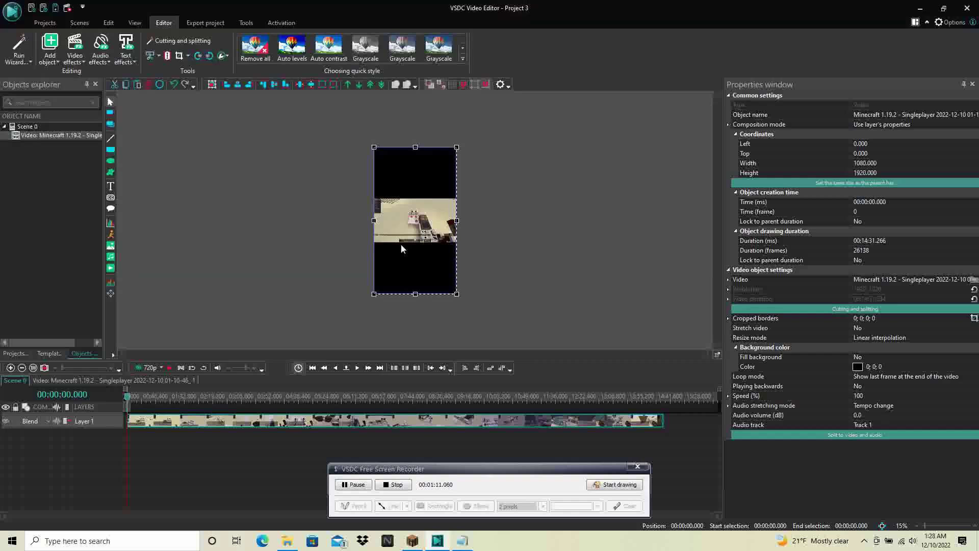
- Quit VSDC without saving Project 3, then minimize Notepad and Explorer to reveal the desktop
left_click(45, 23)
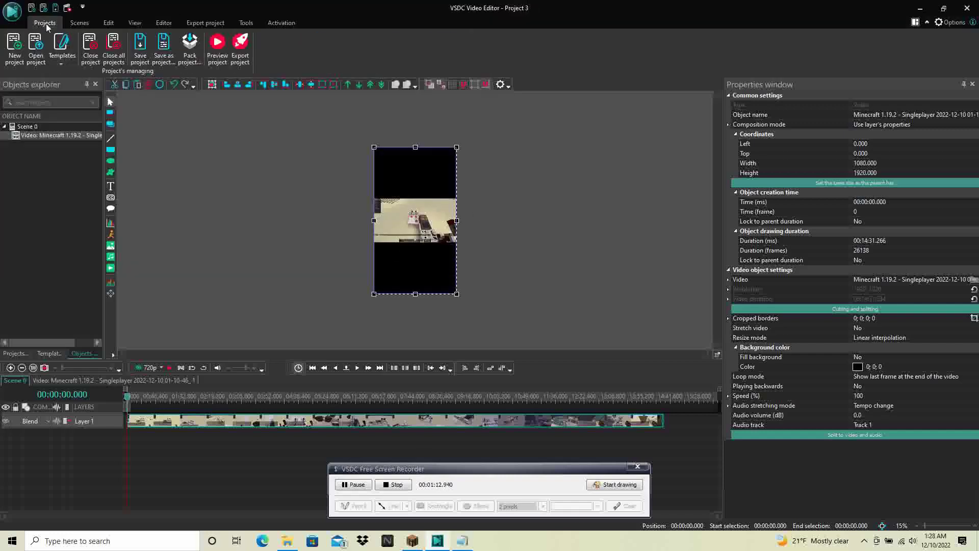
left_click(967, 8)
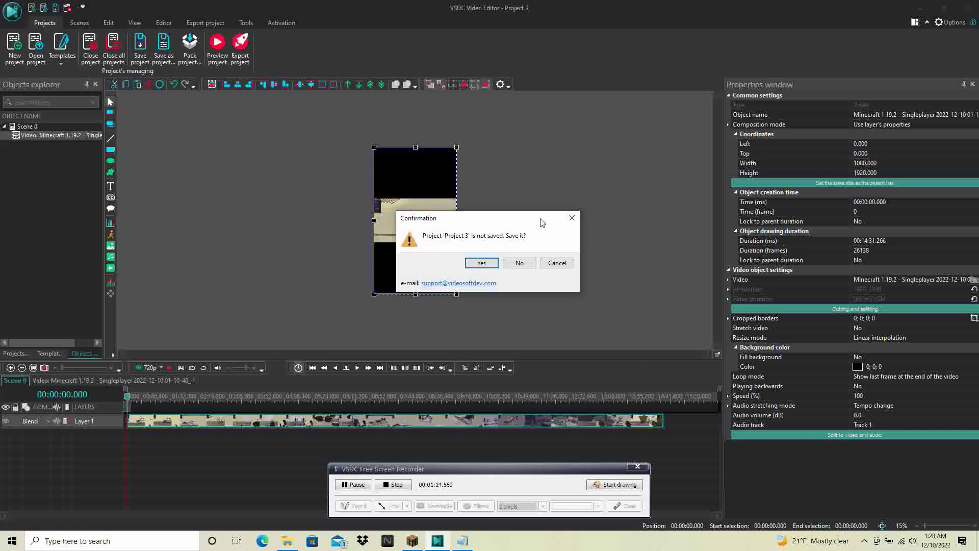
left_click(515, 261)
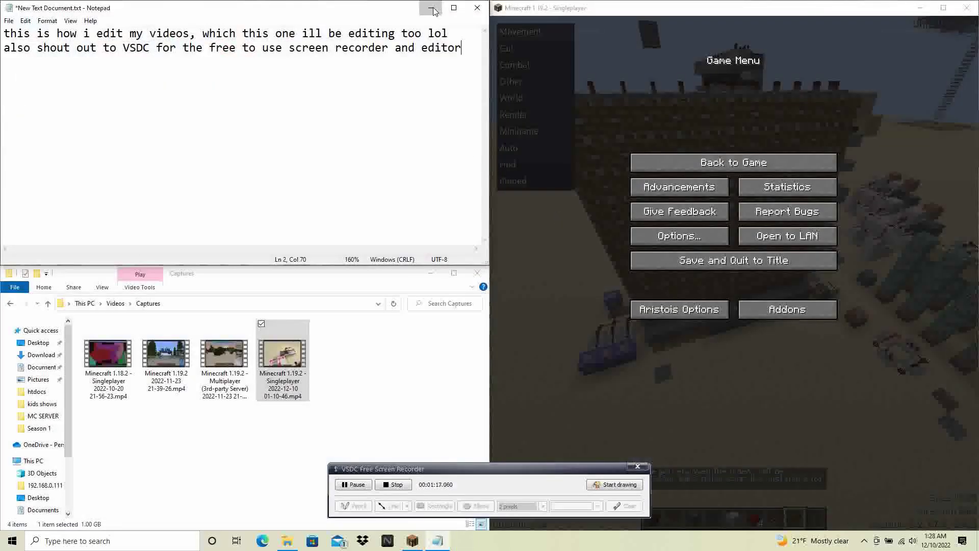
left_click(431, 8)
left_click(431, 273)
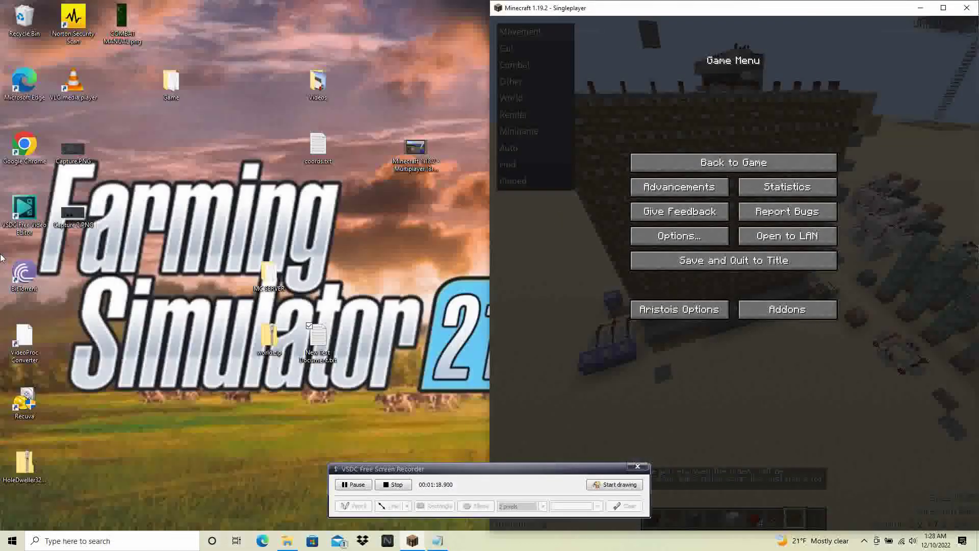
- Relaunch VSDC, restore Explorer and Notepad, and add the note line 'i did the wrong ratio'
double_click(24, 209)
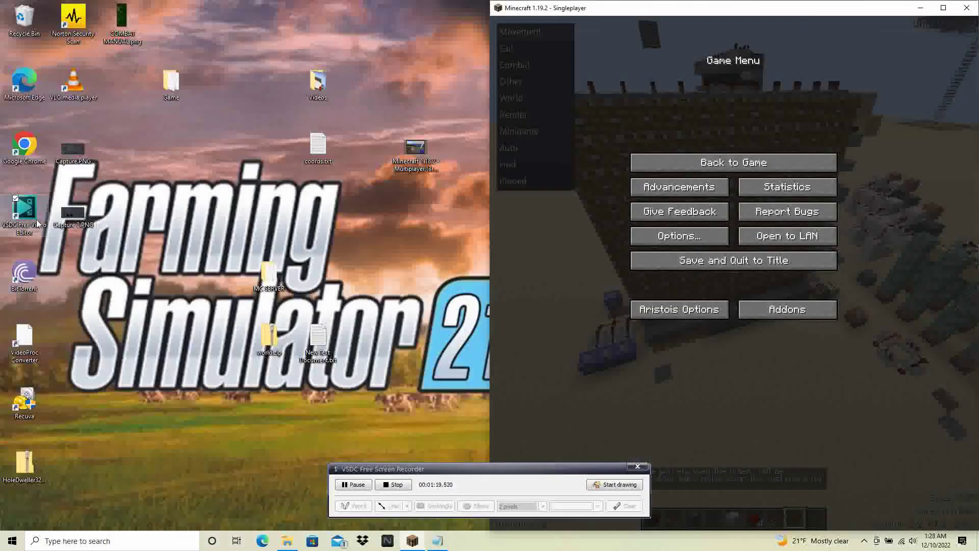
left_click(920, 8)
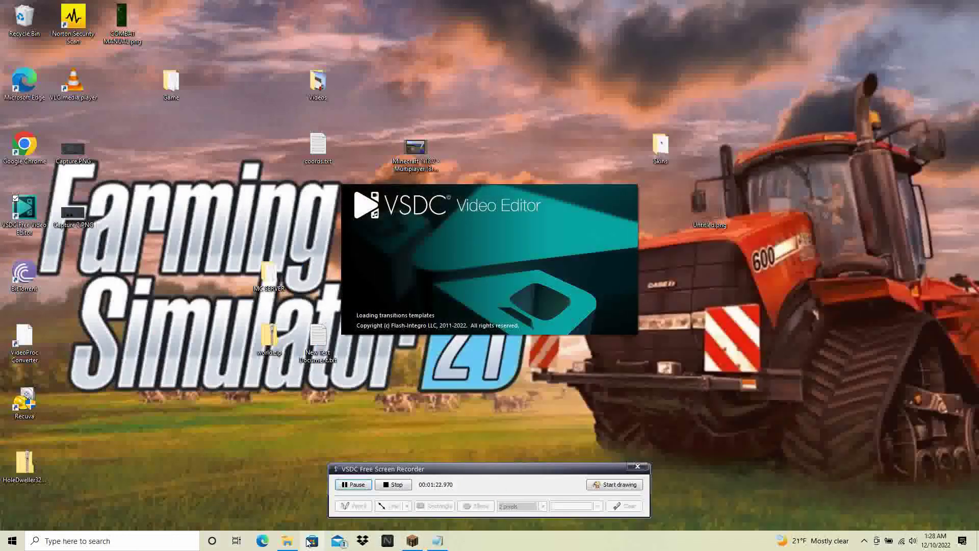
left_click(287, 540)
left_click(449, 543)
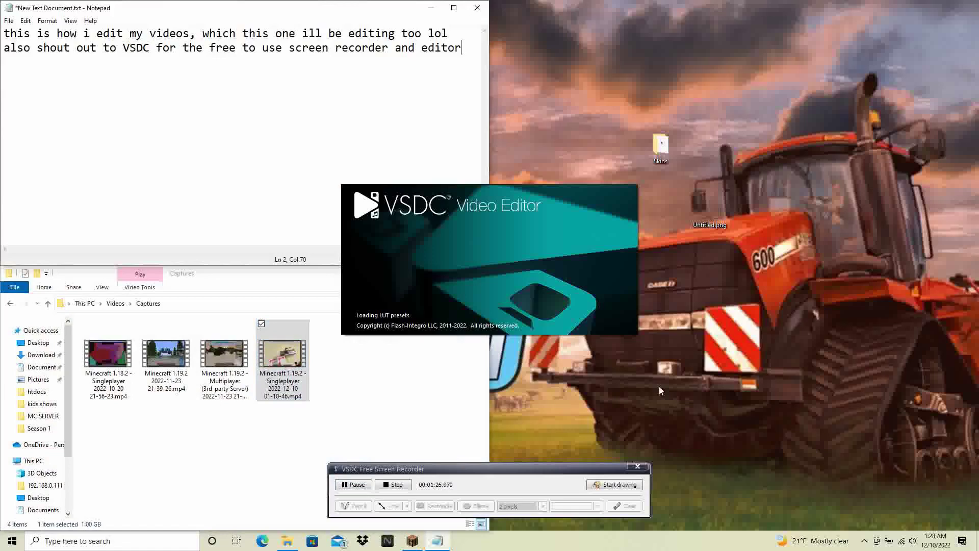
type("i did the wrong ")
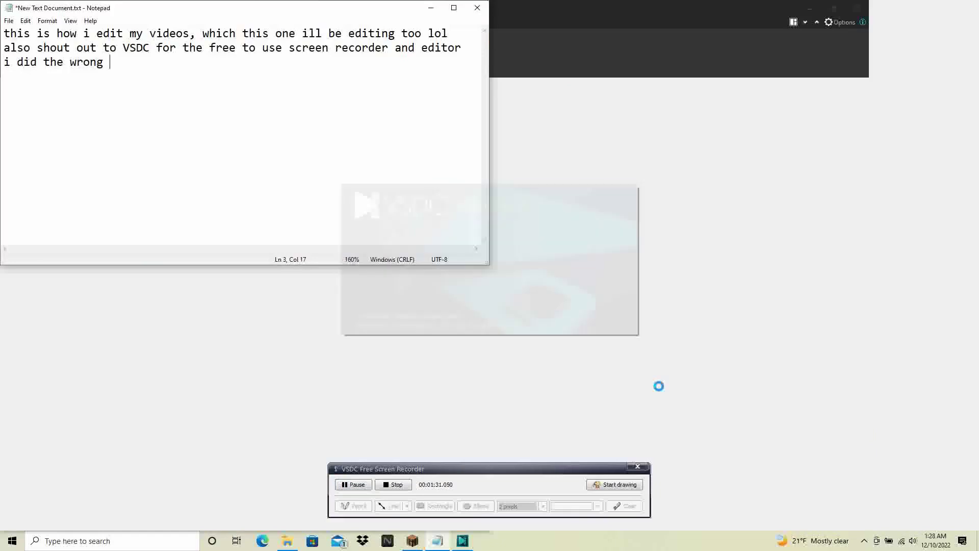
type("ratio")
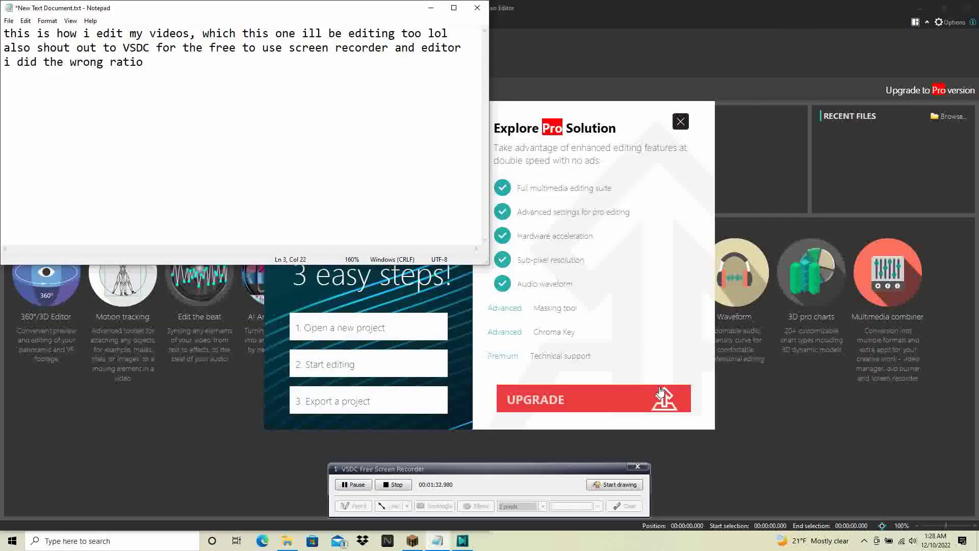
- Dismiss VSDC's Pro promotion, cancel the new project's settings, and snap the editor to the right half
left_click(658, 135)
left_click(685, 125)
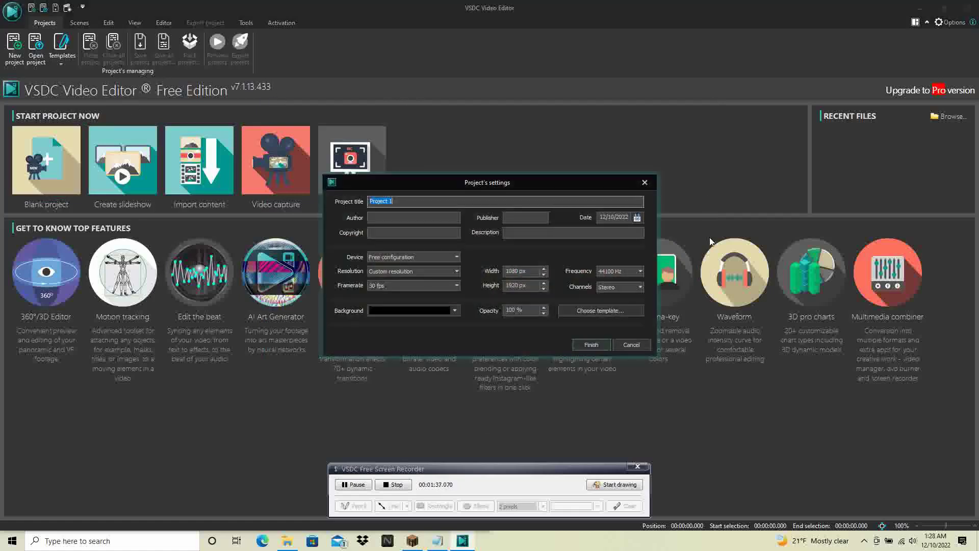
left_click(651, 184)
double_click(440, 3)
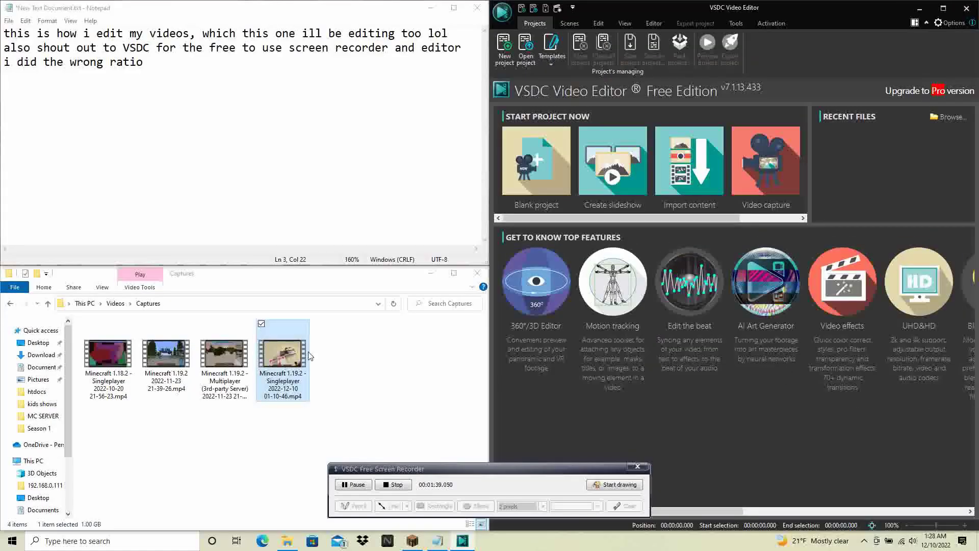
- Reopen the Minecraft video's Properties details to check its length and frame size
left_click(296, 356)
right_click(295, 357)
left_click(334, 347)
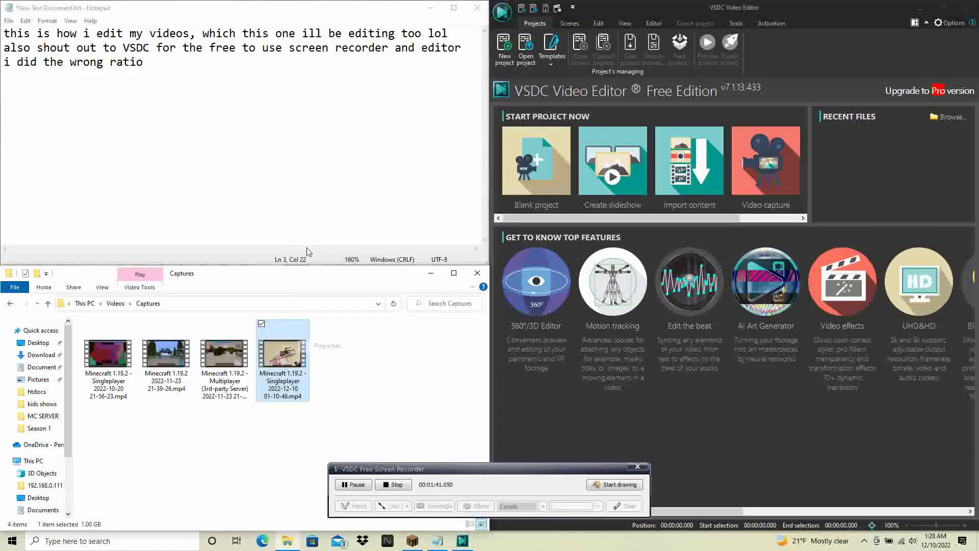
left_click(366, 290)
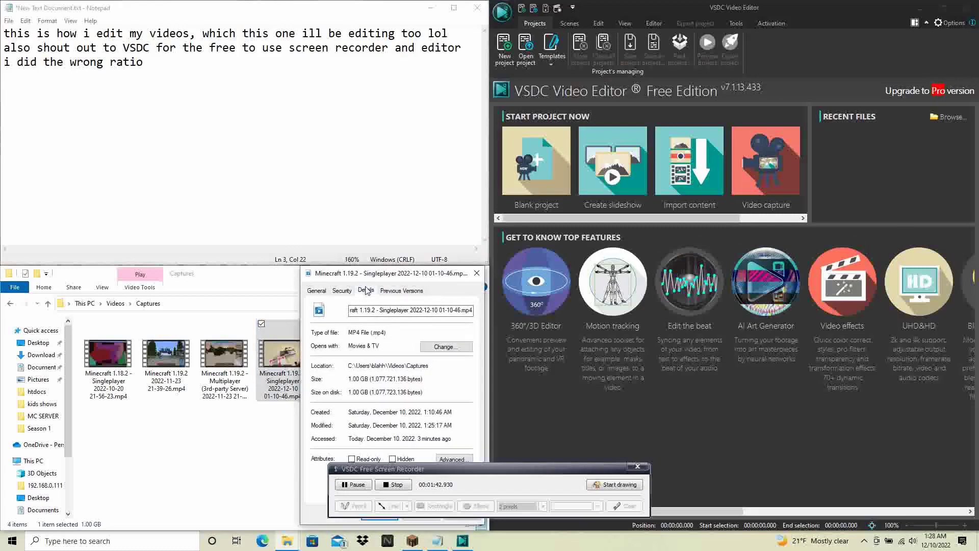
- Start a blank project with a 1920 px wide, 1020 px high scene at 30 fps
left_click(522, 178)
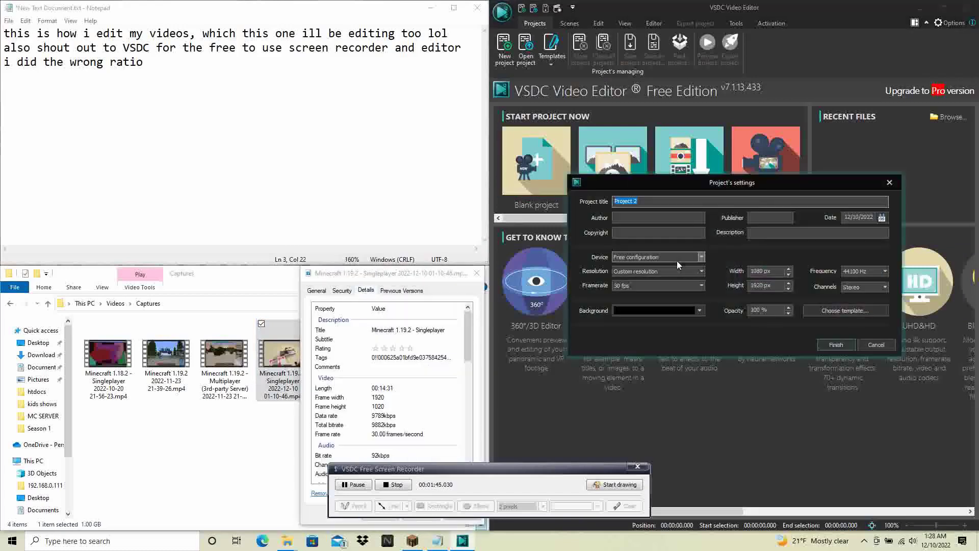
left_click(769, 273)
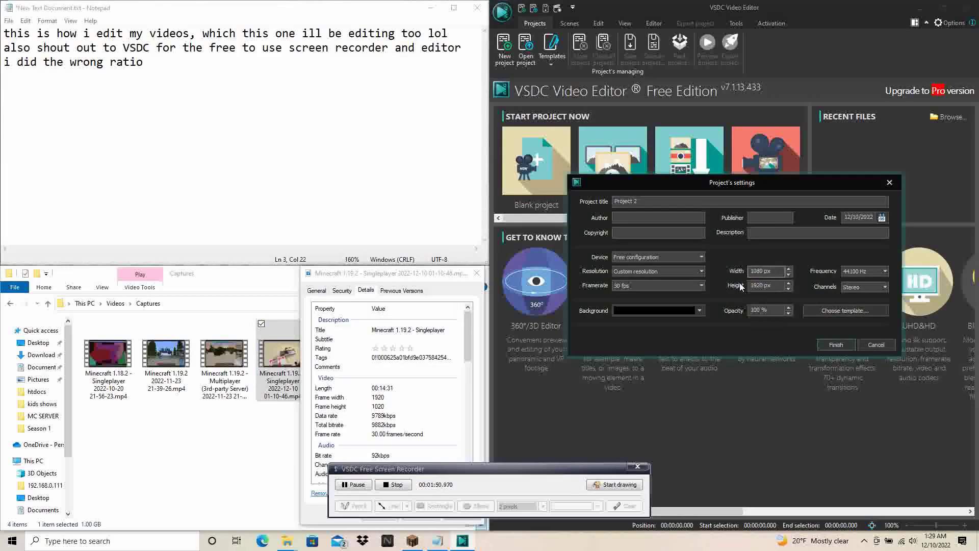
key("BackSpace")
key("BackSpace")
key("BackSpace")
key("BackSpace")
key("BackSpace")
key("BackSpace")
type("1")
left_click(771, 287)
key("ctrl+a")
key("BackSpace")
type("19")
left_click(770, 287)
left_click(833, 342)
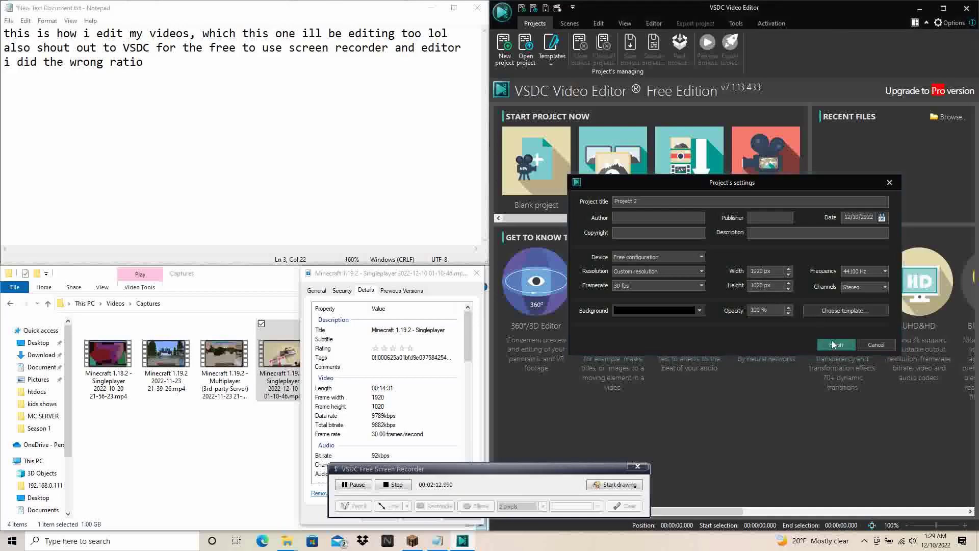
- Drag the Minecraft 1.19.2 Singleplayer recording onto Layer 1, close its Properties, and maximize VSDC
left_click_drag(269, 364, 634, 280)
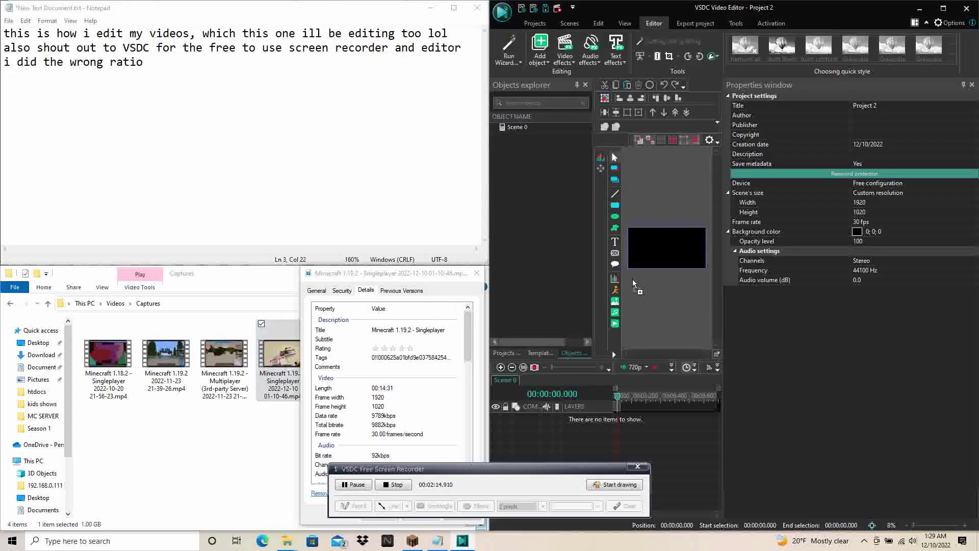
left_click(412, 272)
scroll(381, 381, "down", 2)
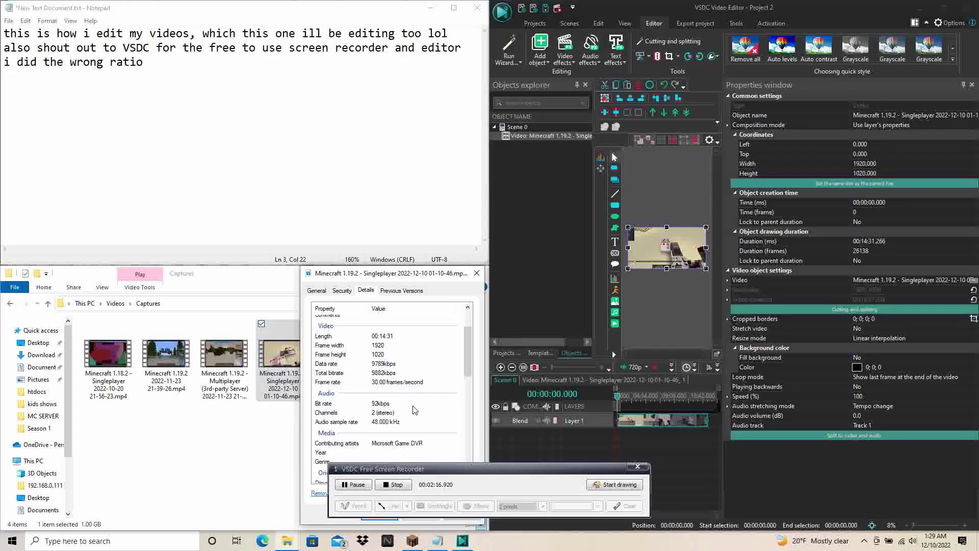
scroll(417, 436, "down", 6)
scroll(416, 436, "up", 4)
scroll(416, 435, "up", 4)
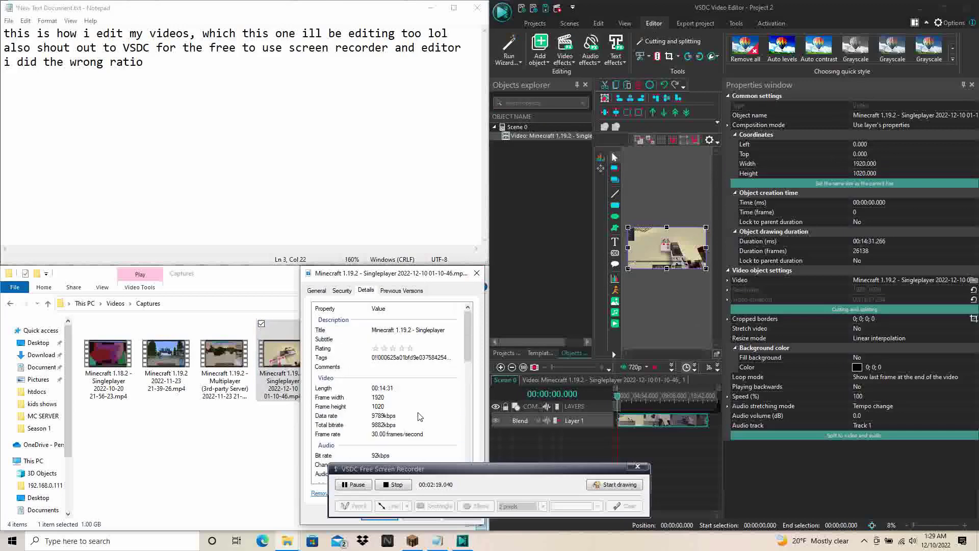
left_click(477, 273)
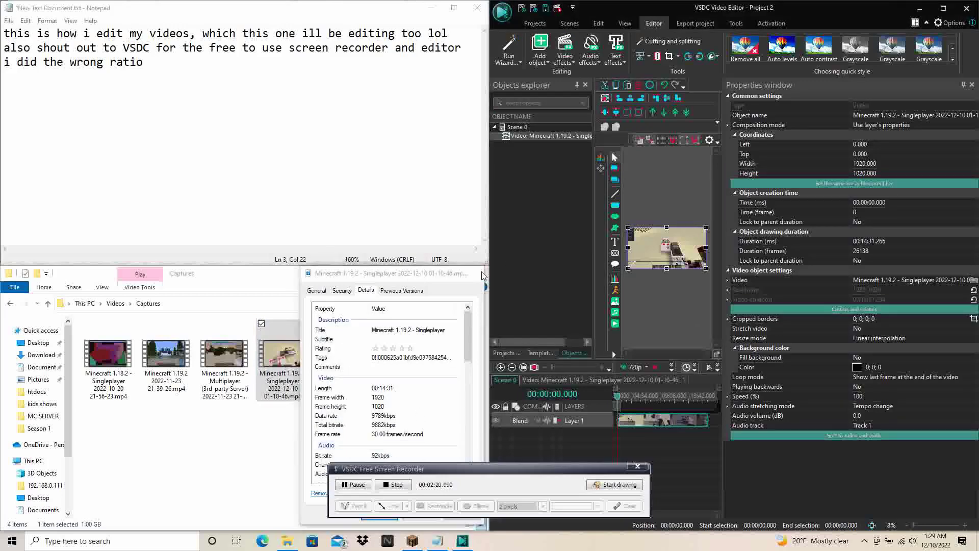
double_click(837, 7)
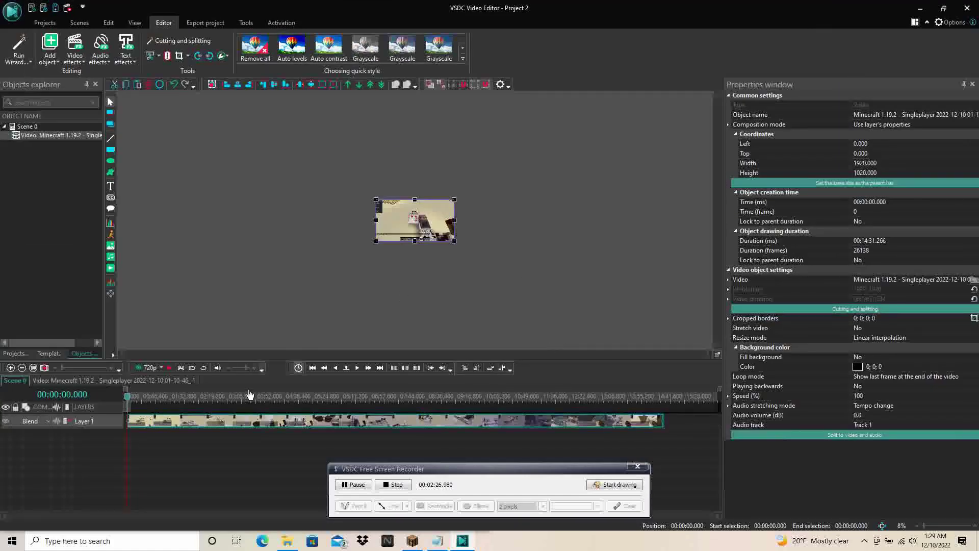
left_click(281, 315)
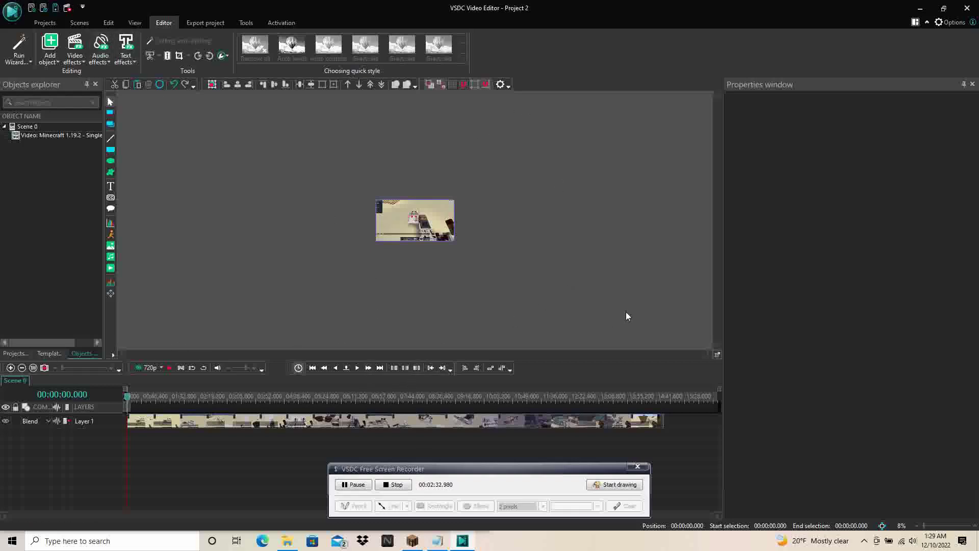
left_click(396, 229)
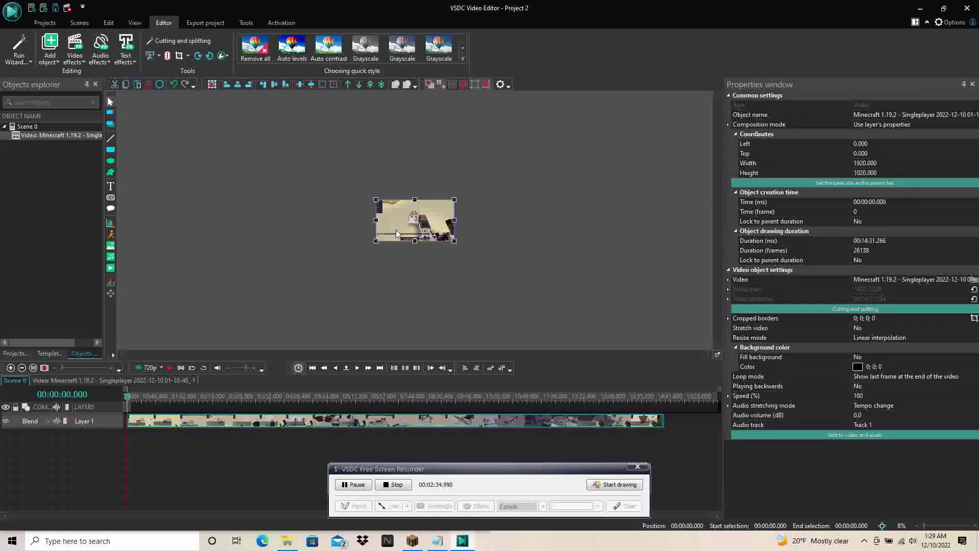
left_click(365, 278)
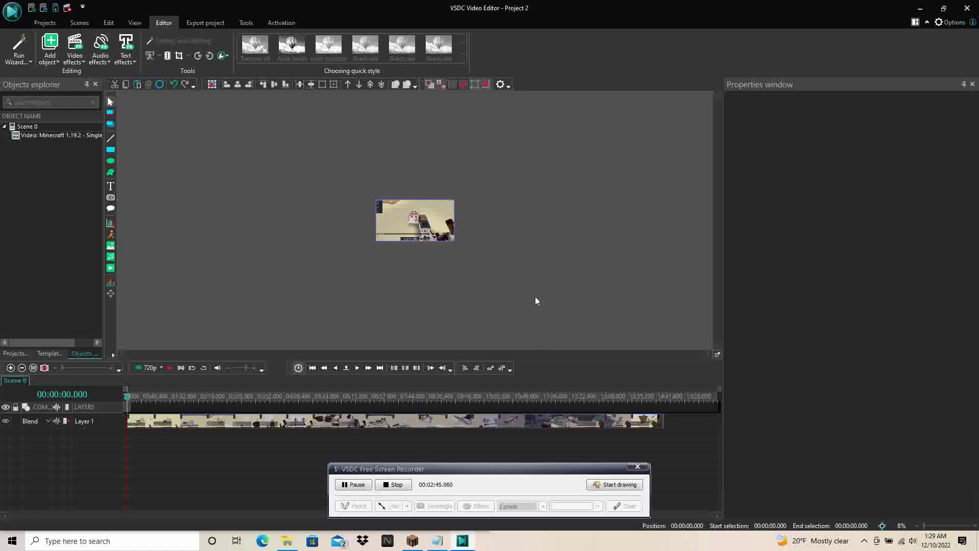
left_click(316, 414)
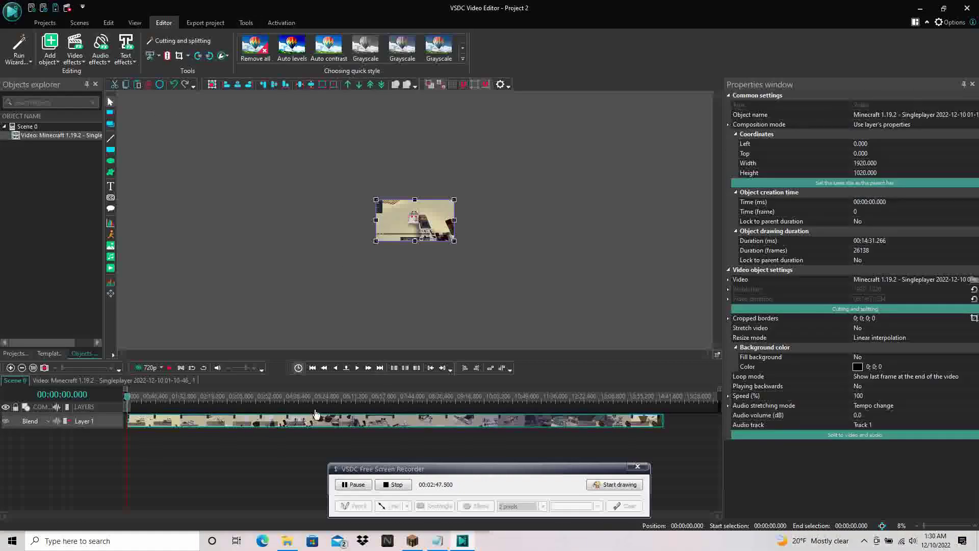
left_click(424, 232)
right_click(362, 275)
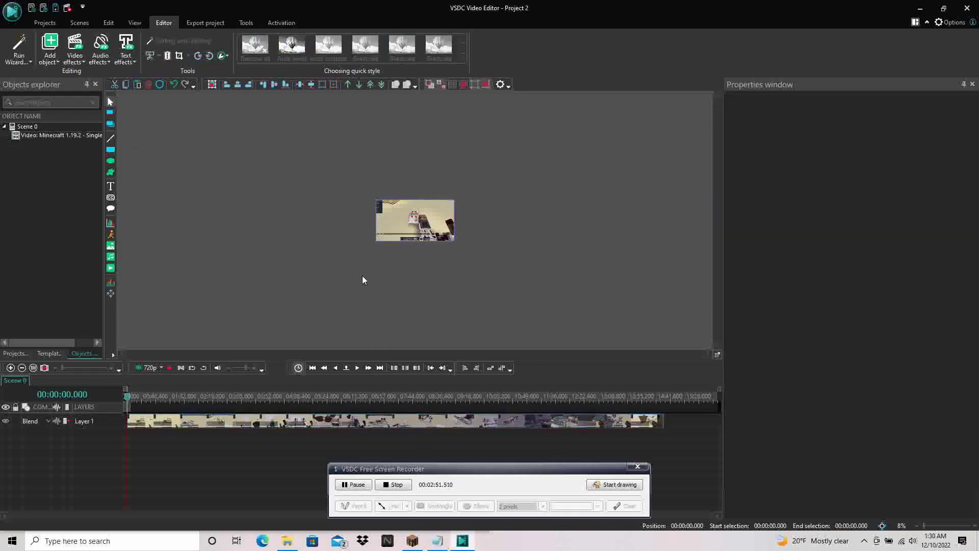
left_click(515, 317)
middle_click(515, 317)
left_click(430, 544)
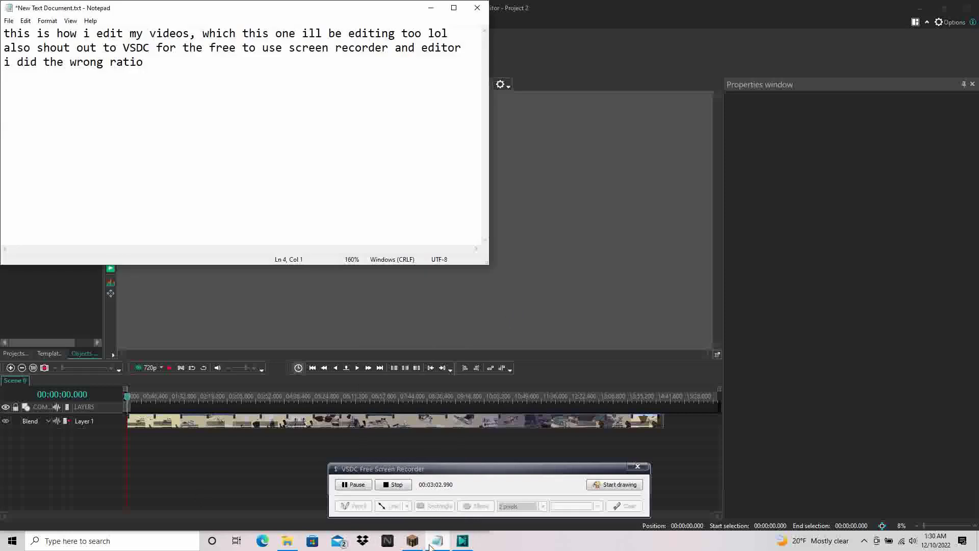
- Note that you don't know how to zoom in yet but will find out, then minimize Notepad
type("i dont know how")
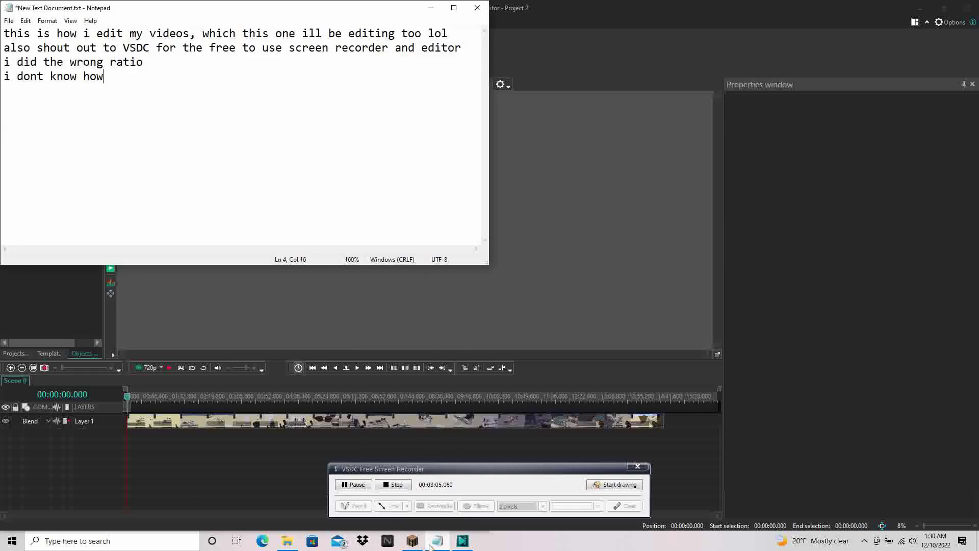
type(" to zoom o")
key("BackSpace")
type("in or how")
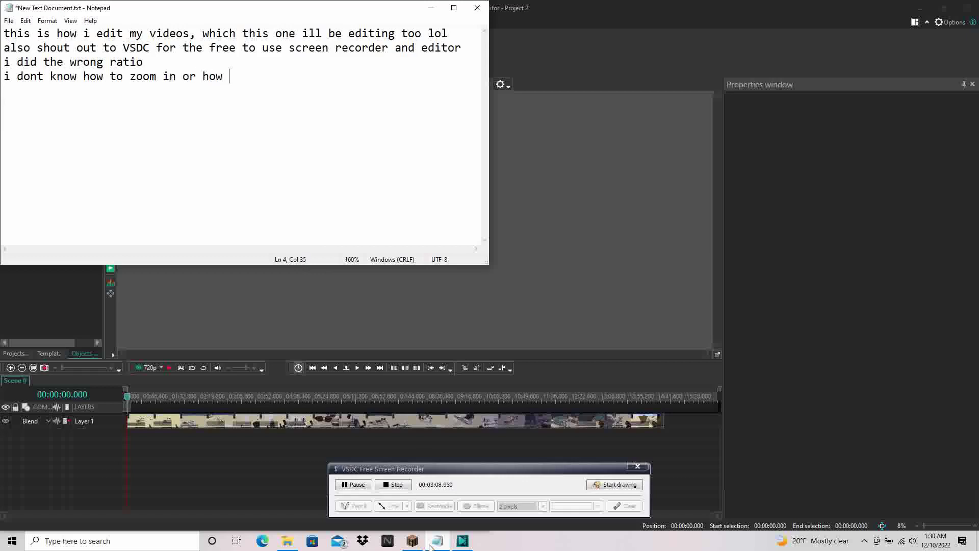
key("BackSpace")
key("BackSpace")
key("BackSpace")
type("why it is, ill fi")
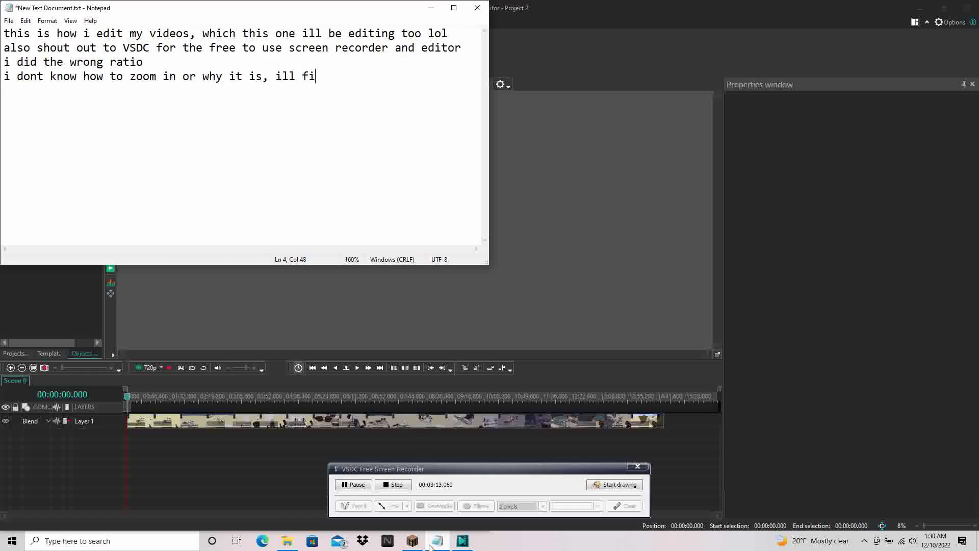
type("nd out in a minute")
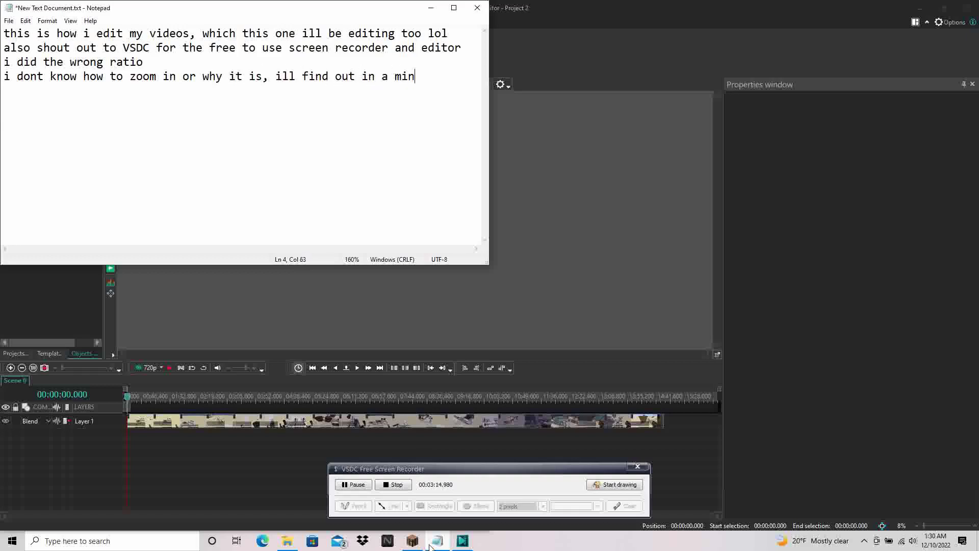
key("Return")
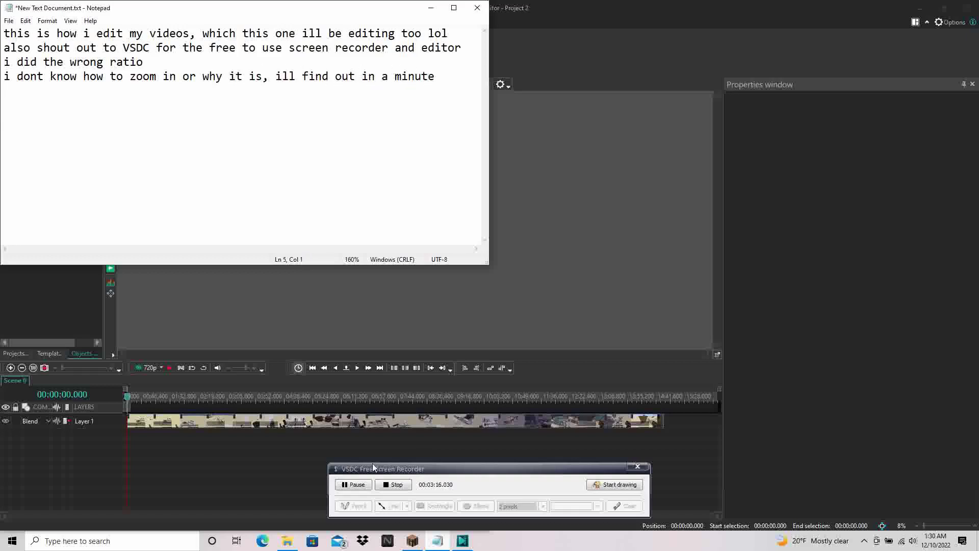
left_click(431, 8)
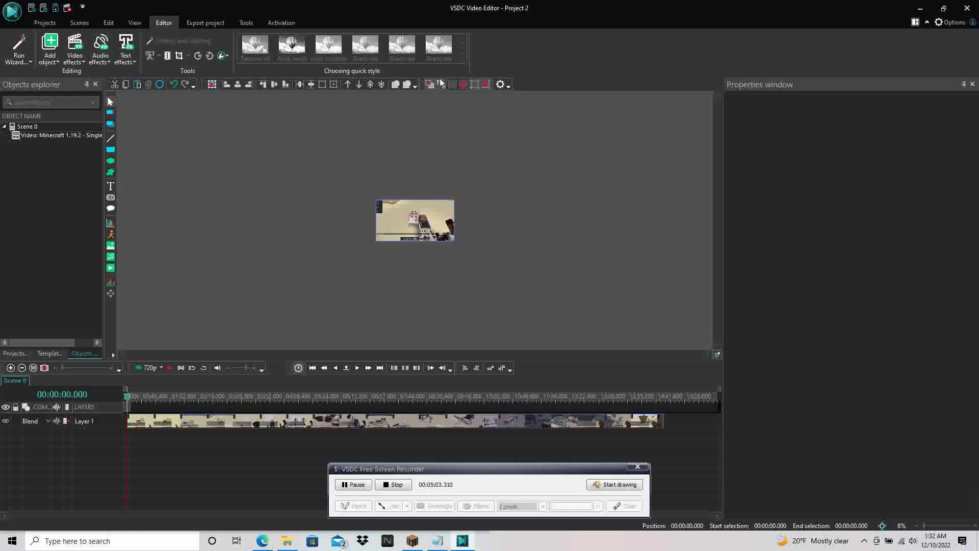
- Enable the zoom settings toolbar in Settings and set the scene preview zoom to 40%
left_click(500, 85)
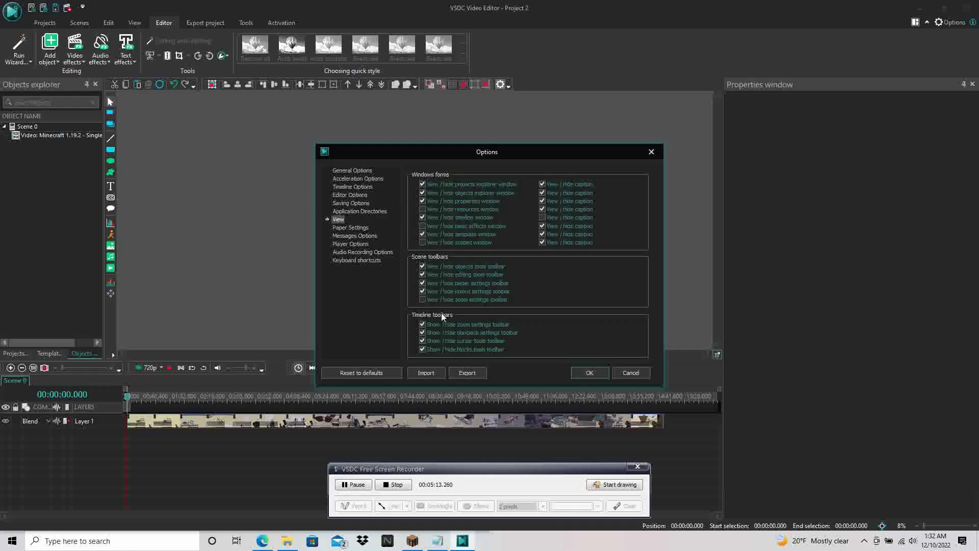
left_click(423, 299)
left_click(589, 372)
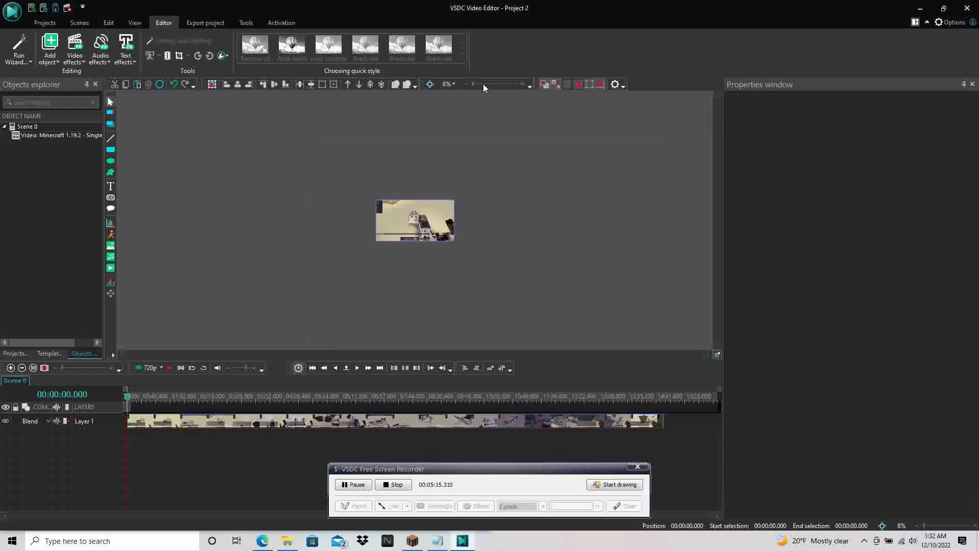
left_click_drag(474, 83, 482, 87)
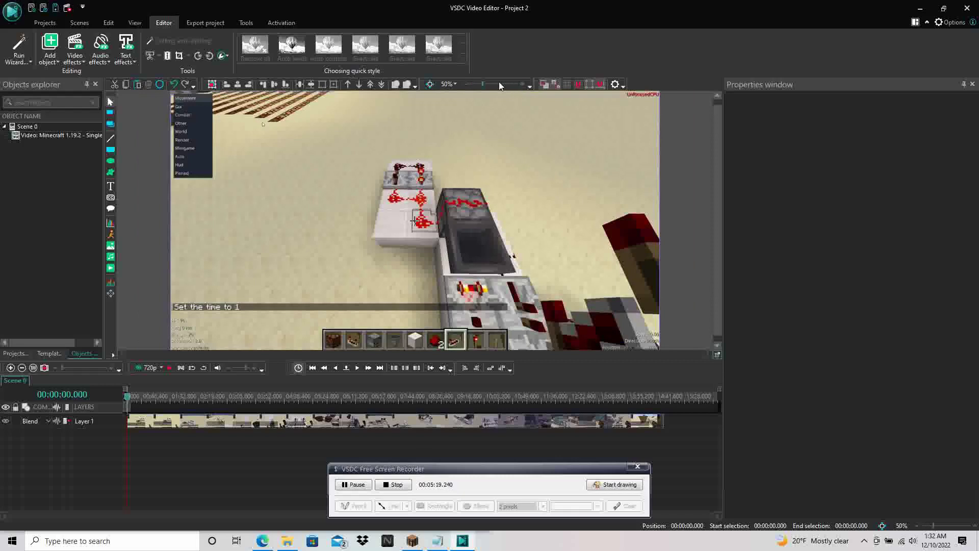
left_click(468, 84)
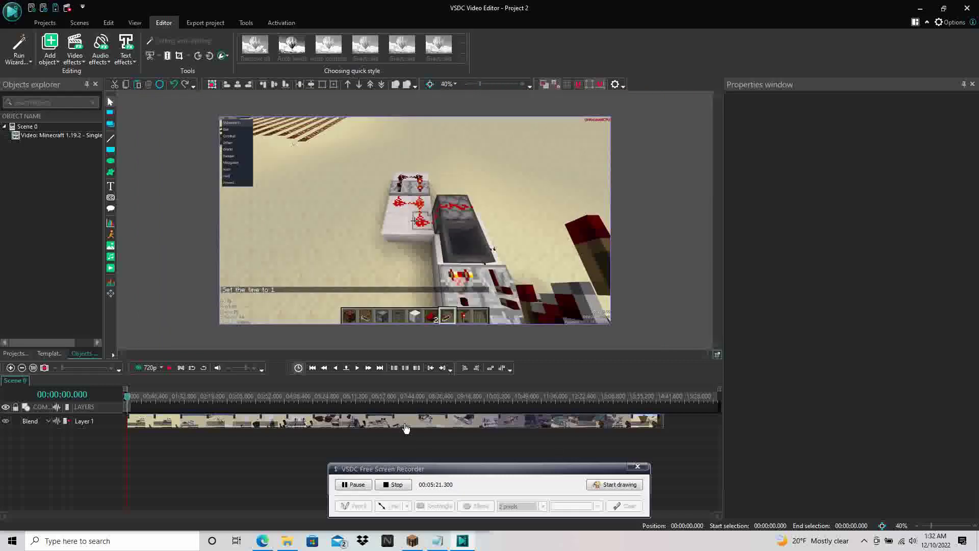
- Add the note line 'figured it out lolo' and return to the editor
left_click(437, 541)
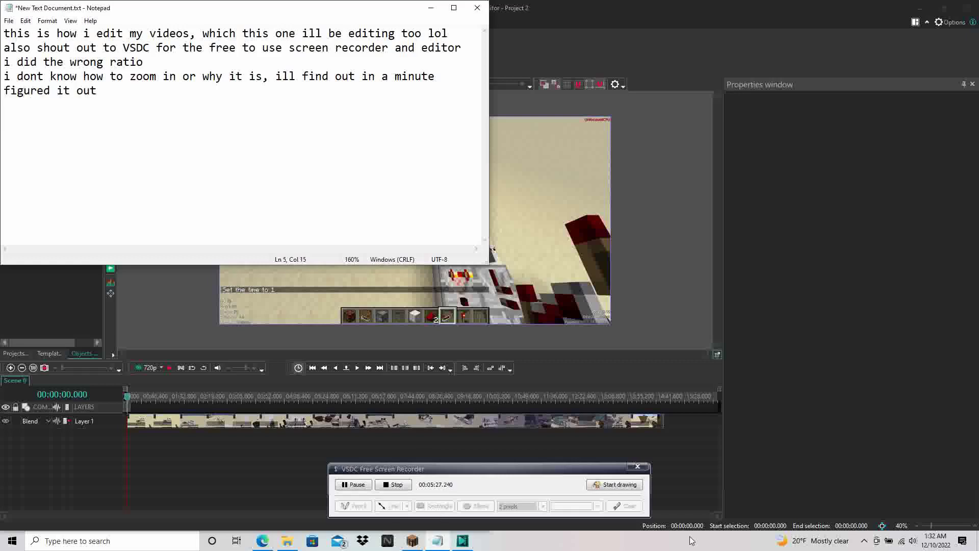
type("lolo")
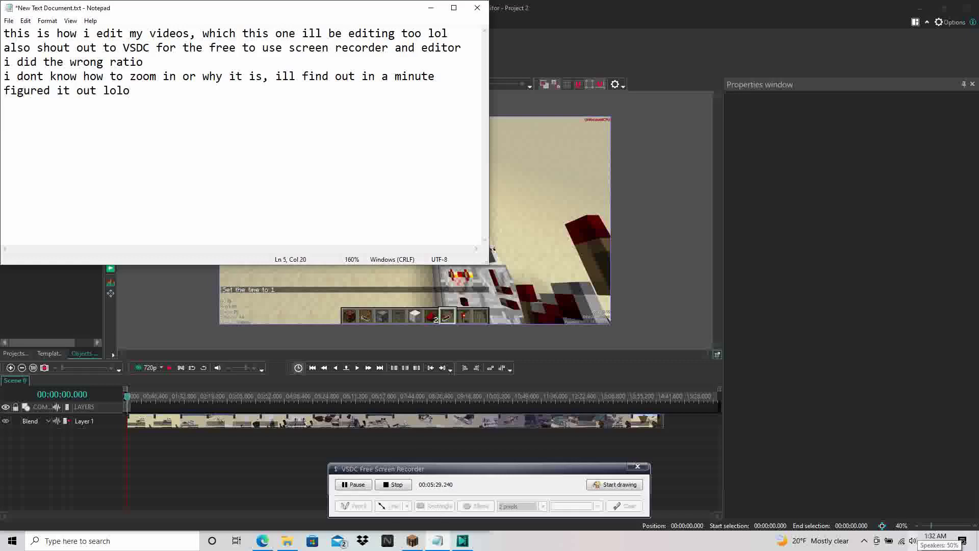
left_click(691, 300)
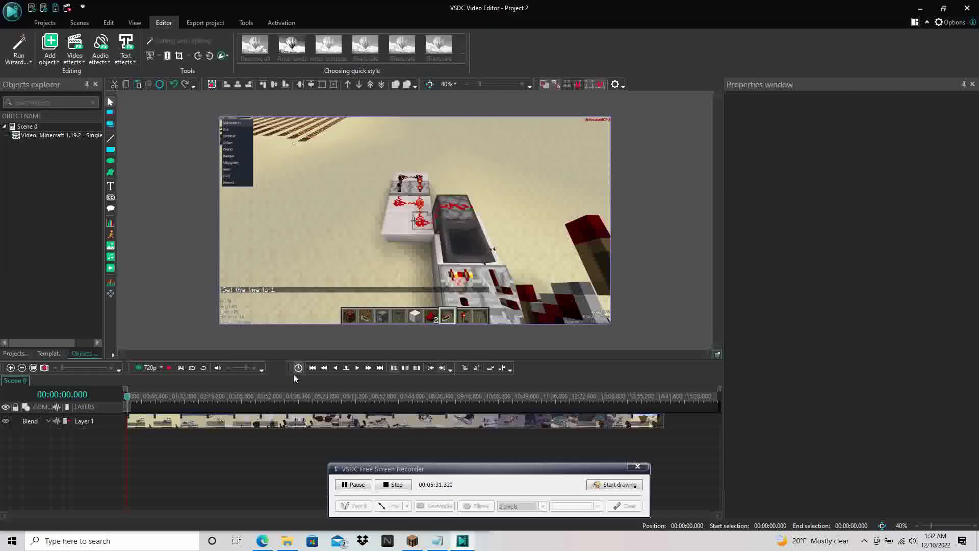
- Play the scene, then stop and zoom the timeline with the playhead near the clip's end
left_click(170, 368)
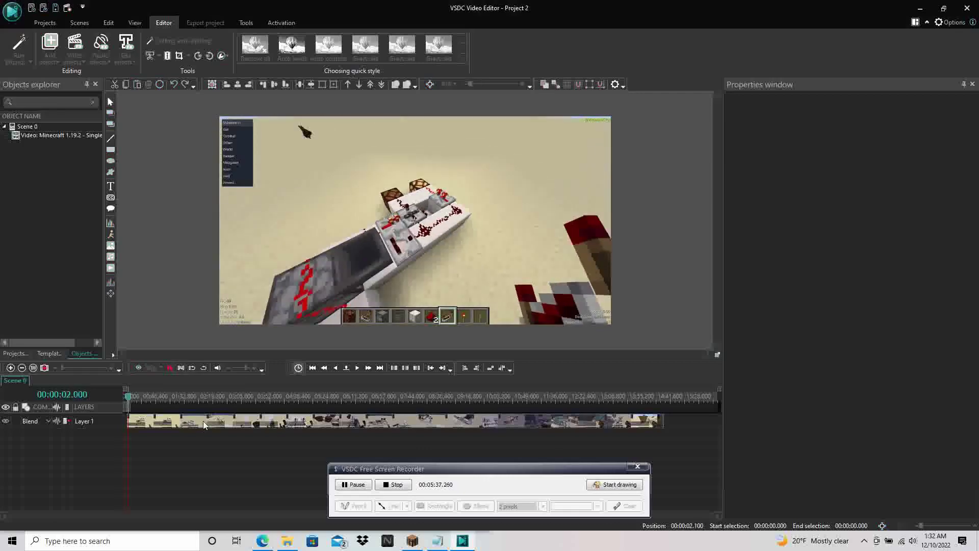
left_click(290, 397)
left_click_drag(302, 384, 649, 393)
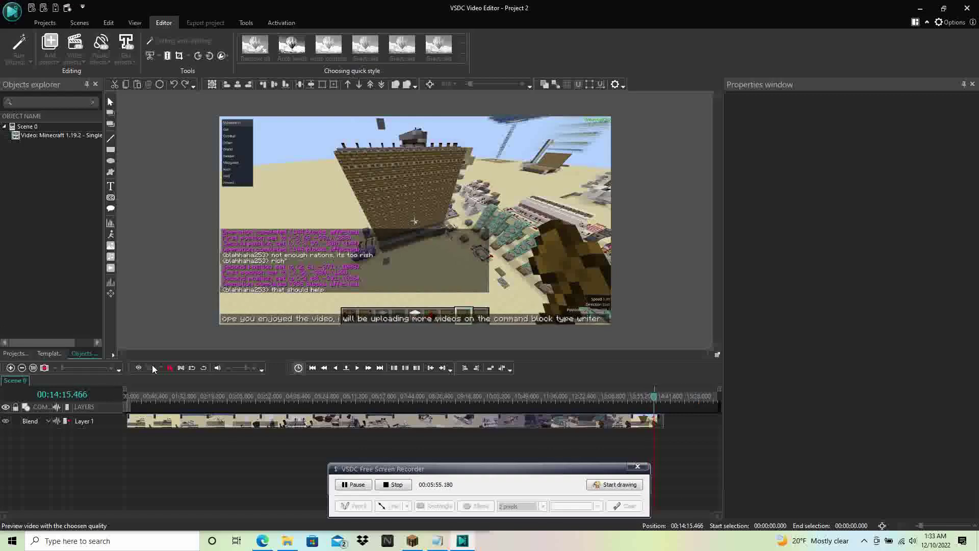
left_click_drag(62, 369, 96, 372)
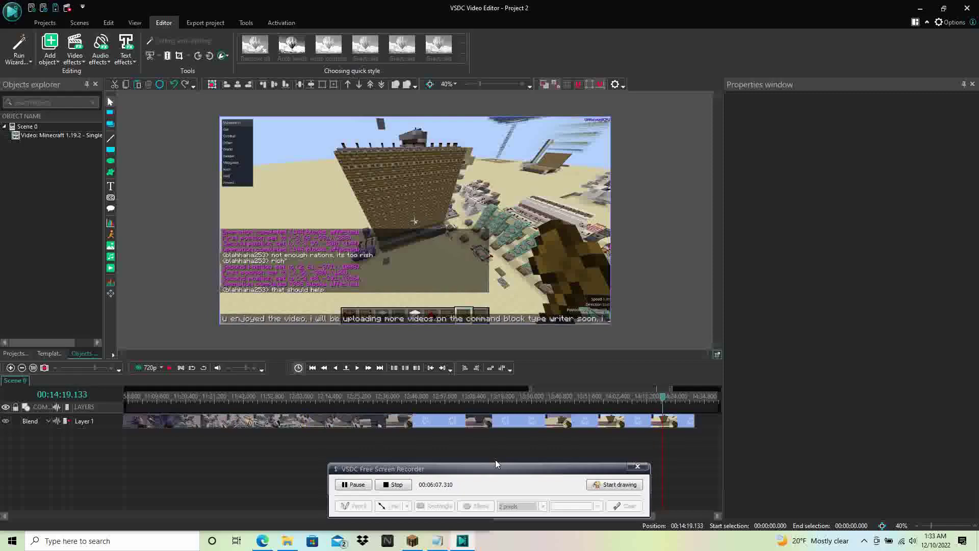
left_click(681, 397)
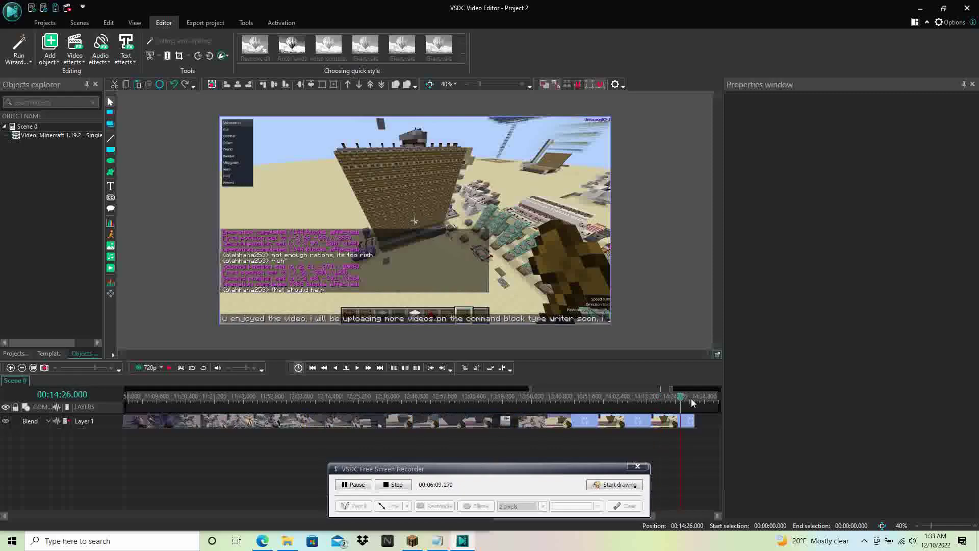
left_click(690, 396)
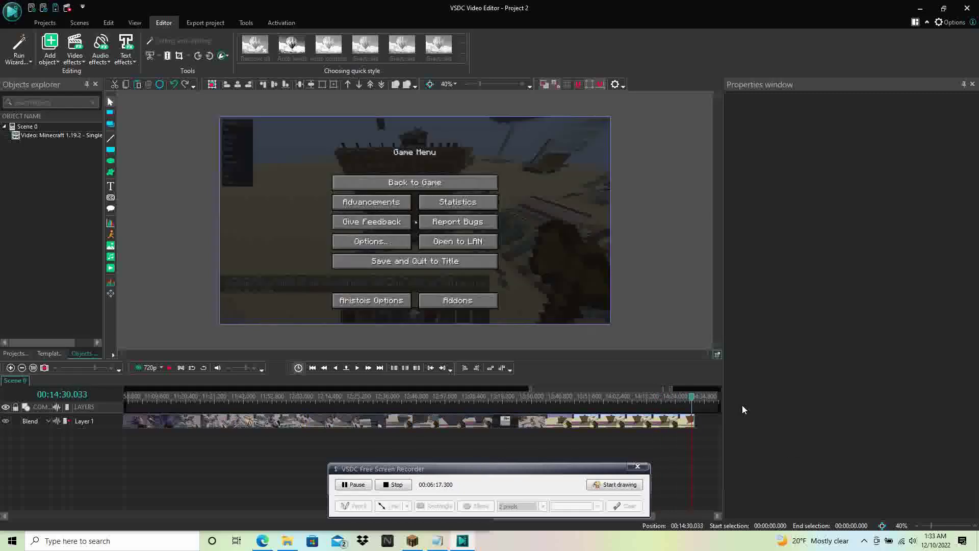
- Step frame by frame to 00:14:30.000, the last gameplay frame before the Game Menu
key("Left")
key("Left")
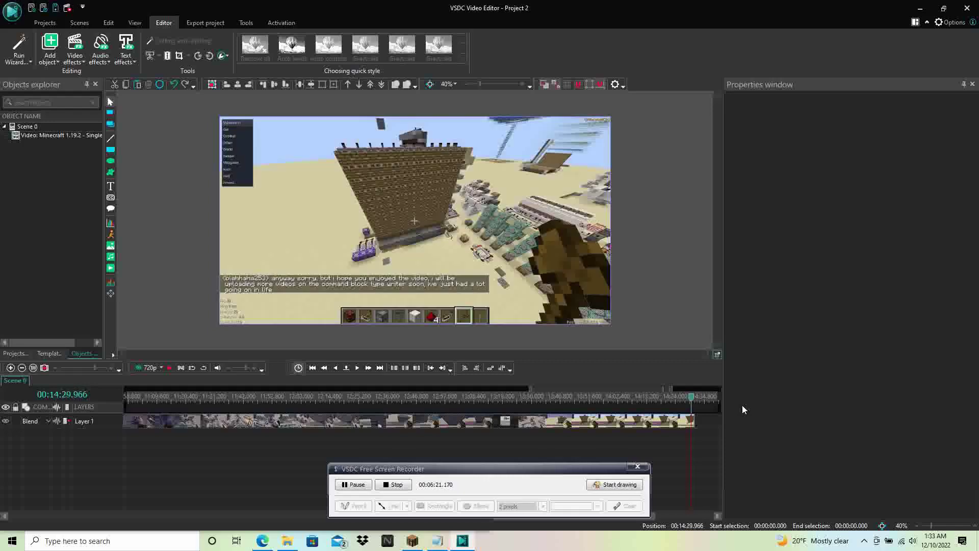
key("Right")
key("Left")
key("Right")
key("Left")
key("Right")
key("Left")
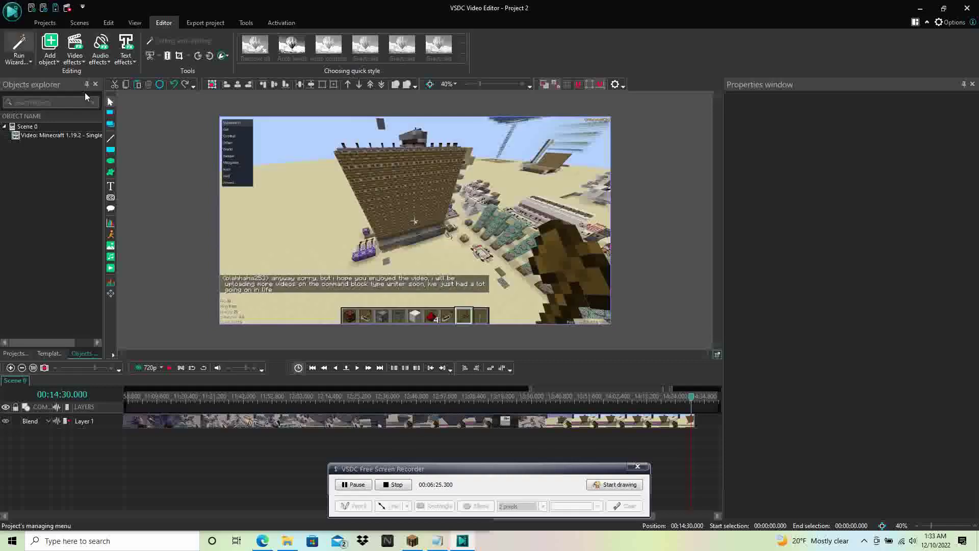
- Split the Minecraft clip at 00:14:30.000 and zoom the timeline in on the split point
left_click(474, 424)
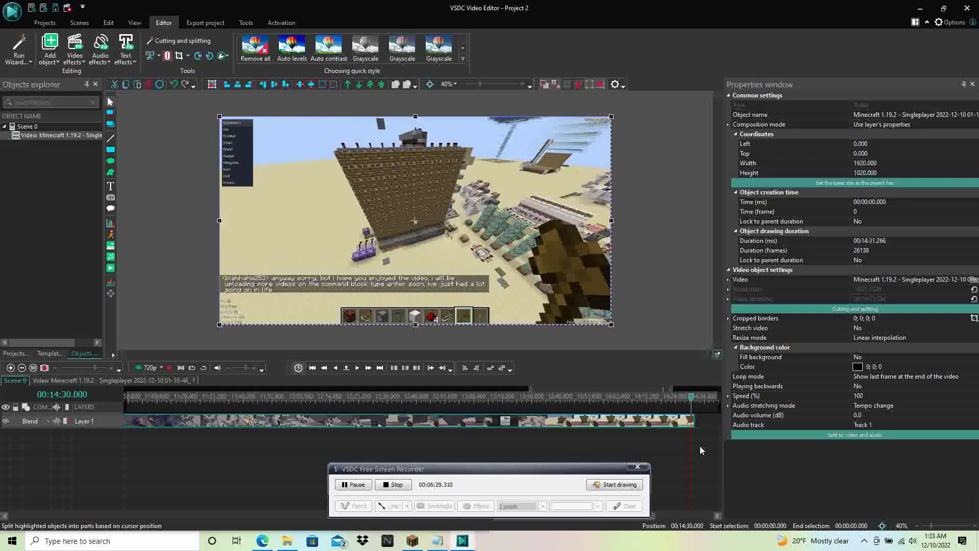
left_click(110, 369)
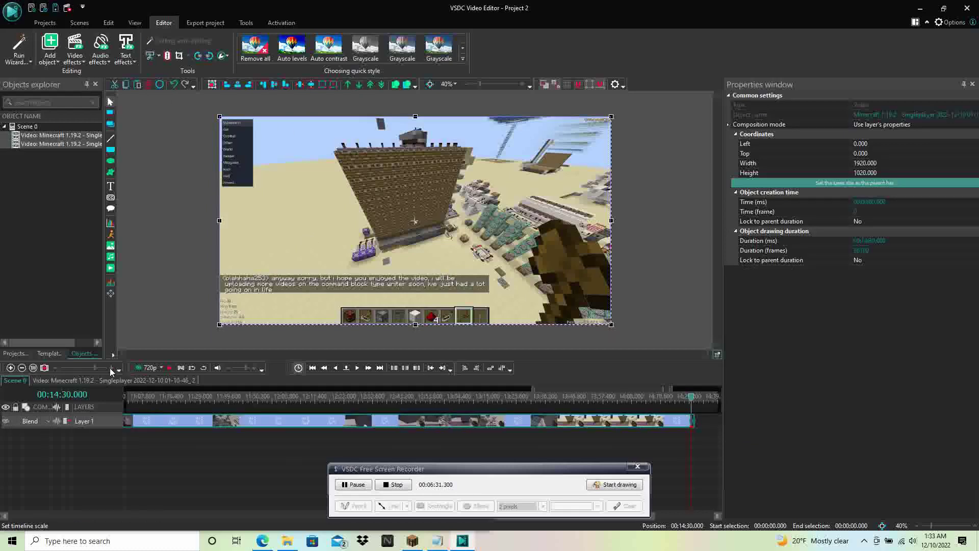
left_click(110, 369)
left_click(110, 369)
left_click(110, 369)
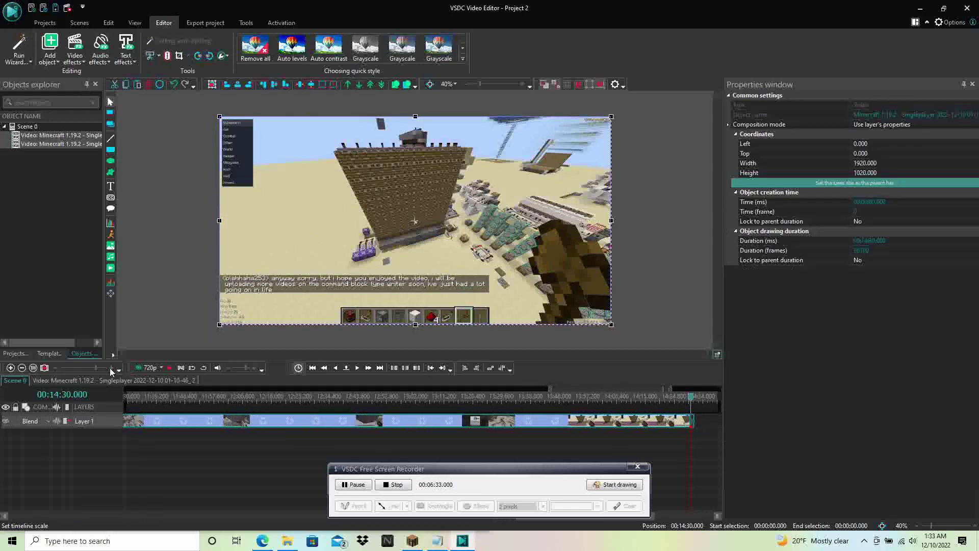
left_click(110, 369)
left_click(111, 369)
left_click(111, 369)
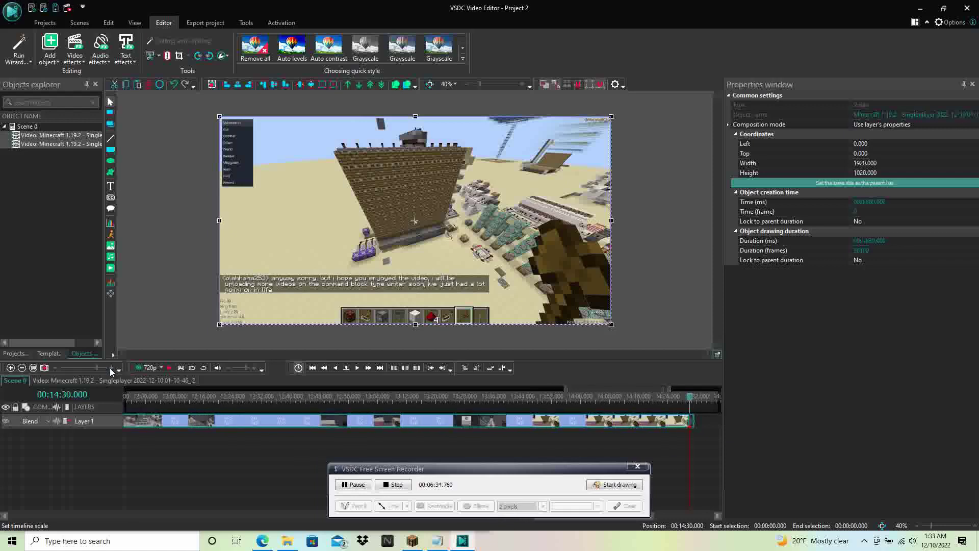
left_click(110, 368)
left_click(110, 368)
left_click(110, 368)
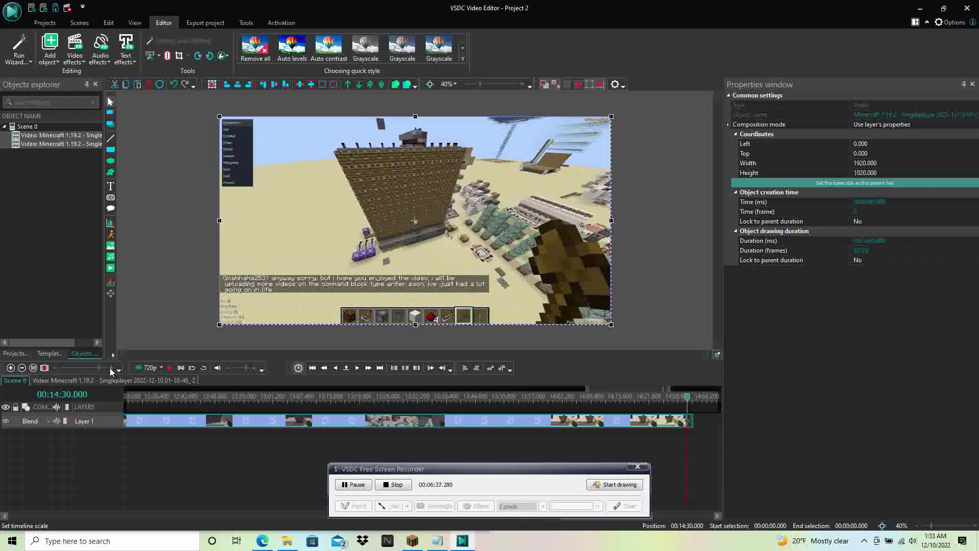
- Delete the short Game Menu end piece and move the playhead back to 00:12:17.333
left_click(709, 455)
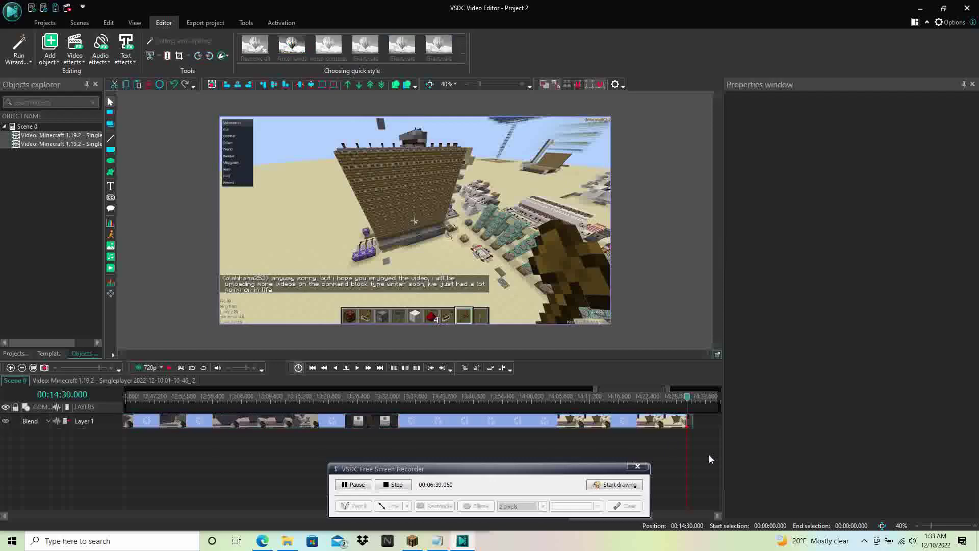
left_click(691, 423)
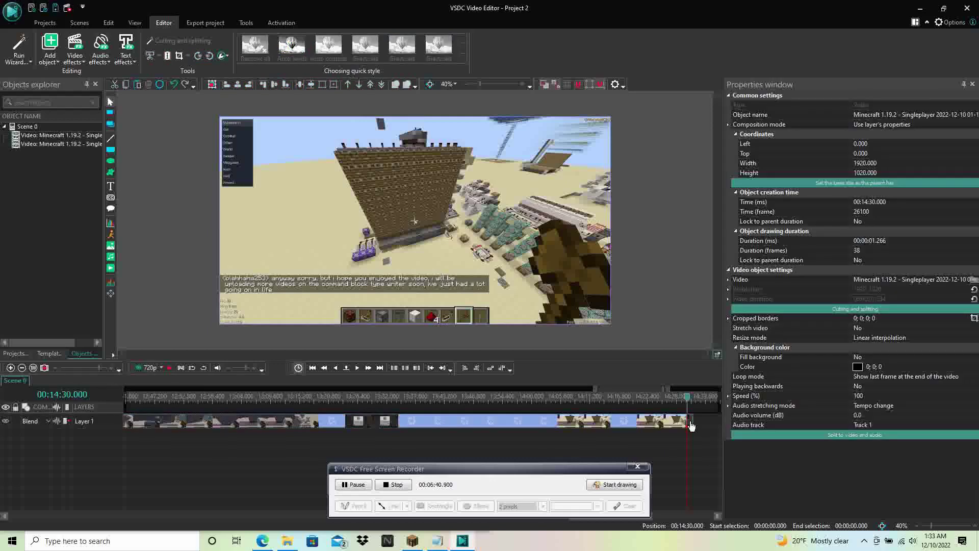
right_click(690, 423)
left_click(730, 193)
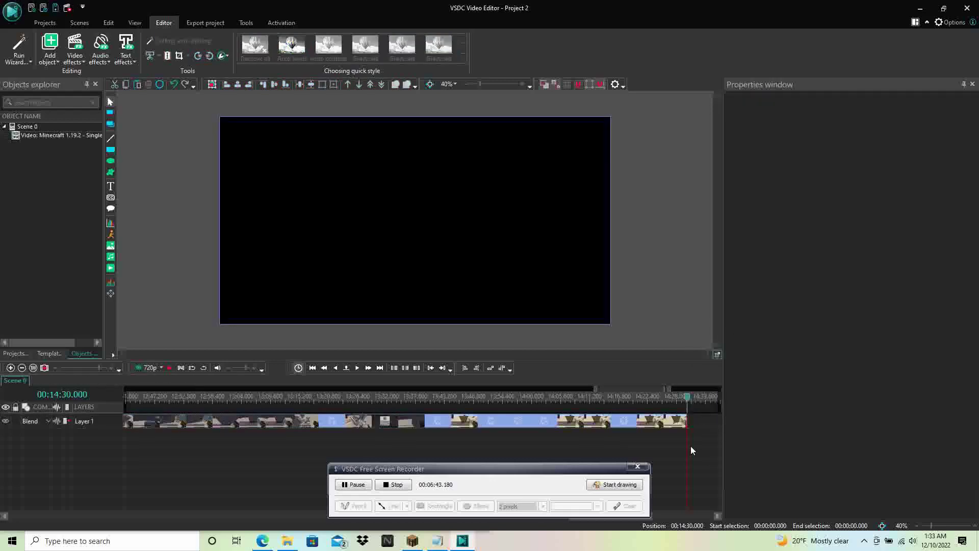
left_click_drag(690, 398, 2, 418)
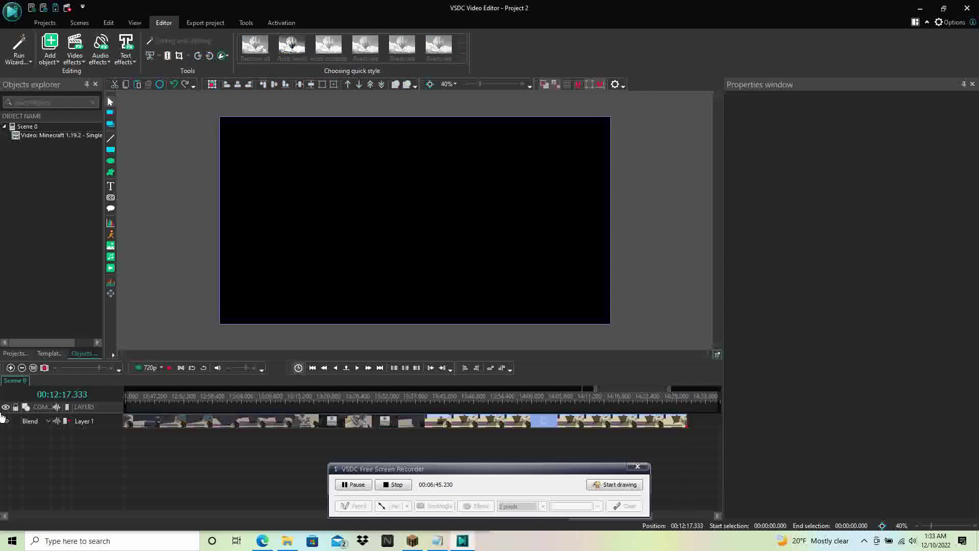
- Export the project to MP4 named 'project 1' on the Desktop and start the conversion
left_click(206, 23)
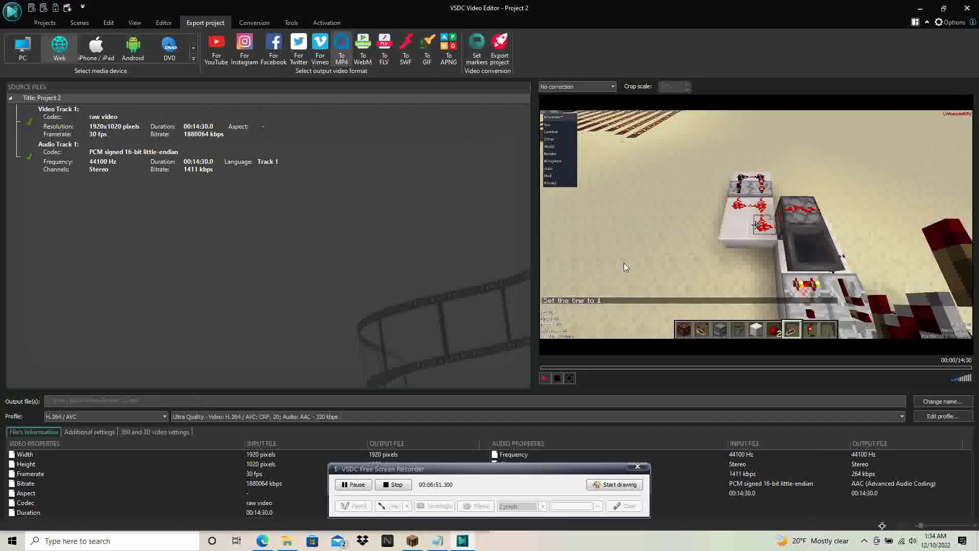
left_click(943, 401)
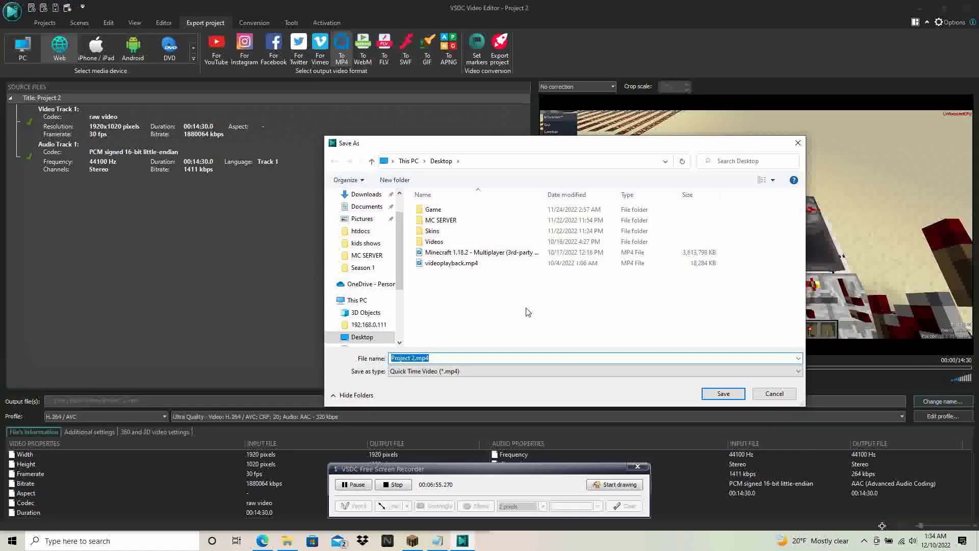
type("p")
left_click(723, 393)
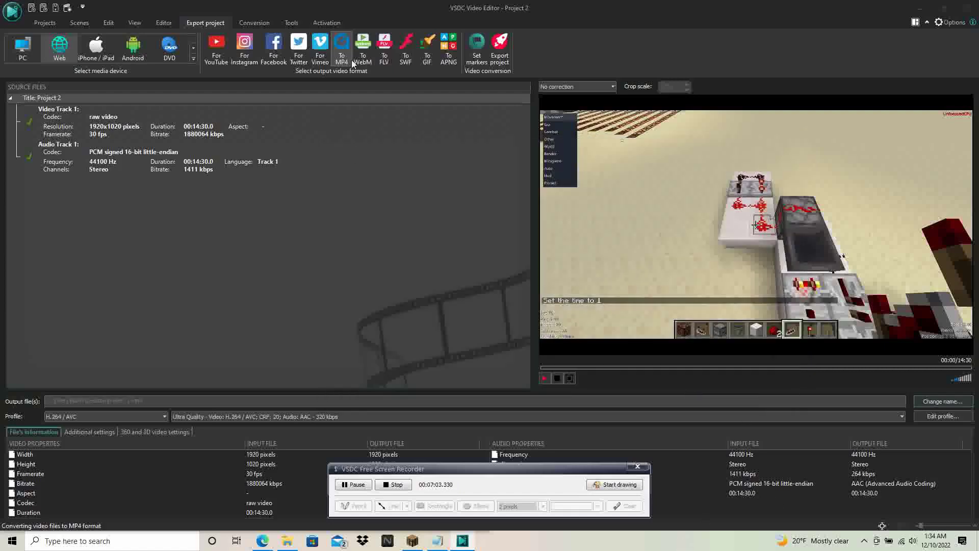
left_click(530, 403)
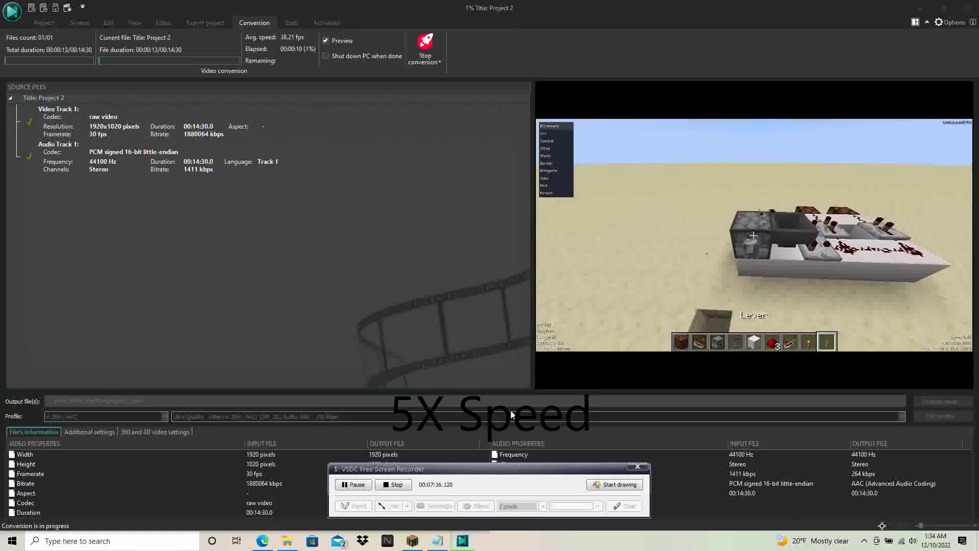
- Turn on screen drawing and try red freehand strokes, then straight red lines
left_click(627, 488)
mouse_move(300, 164)
left_mouse_down()
mouse_move(291, 311)
mouse_move(290, 284)
left_mouse_up()
left_click_drag(398, 193, 390, 213)
left_click_drag(526, 208, 538, 295)
left_click(625, 506)
left_click(390, 506)
left_click_drag(239, 174, 253, 343)
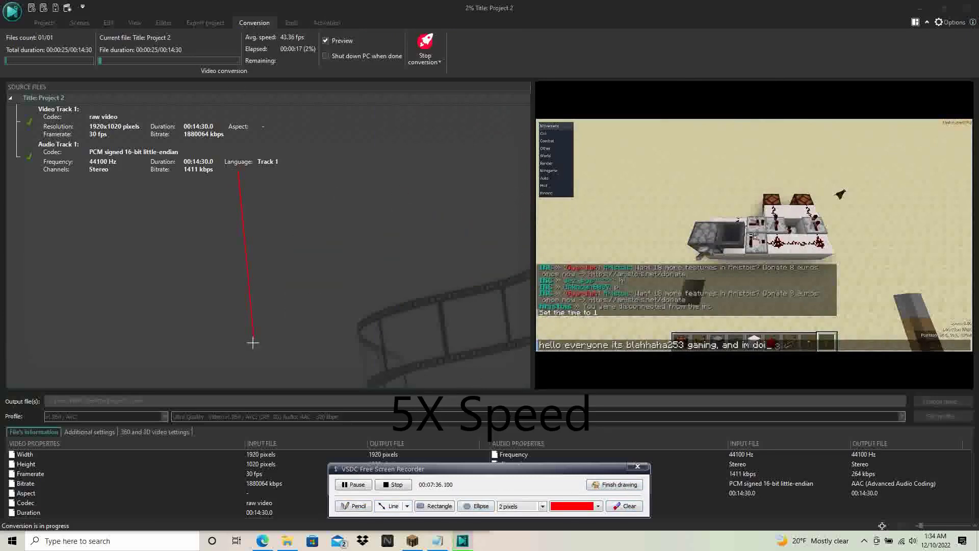
mouse_move(280, 189)
left_mouse_down()
mouse_move(329, 233)
mouse_move(356, 289)
left_mouse_up()
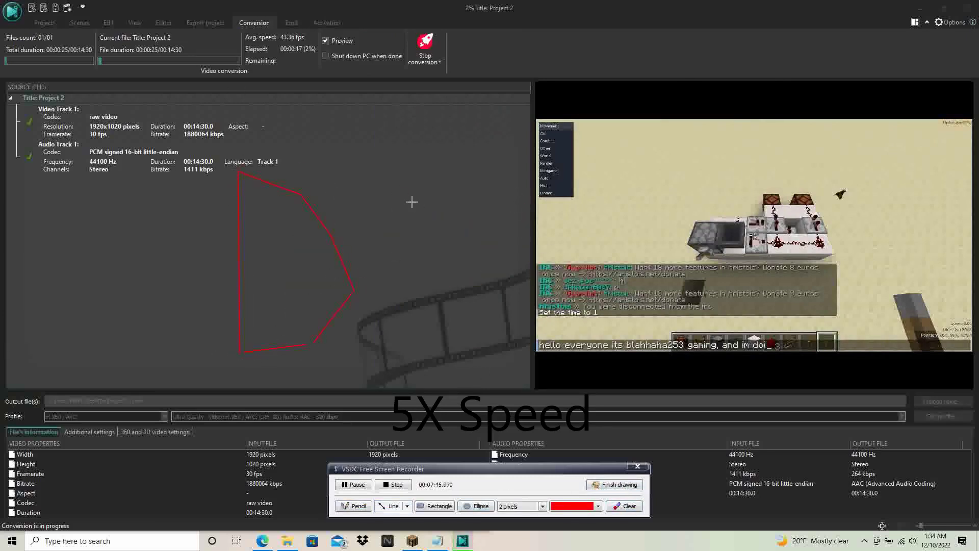
- Clear the lines, draw two vertical red lines, and clear them again
left_click(625, 506)
left_click_drag(326, 211, 326, 421)
left_click_drag(512, 217, 509, 415)
left_click(629, 506)
- Draw a house outline with walls, a pointed roof, and a door in straight lines
left_click_drag(284, 184, 286, 384)
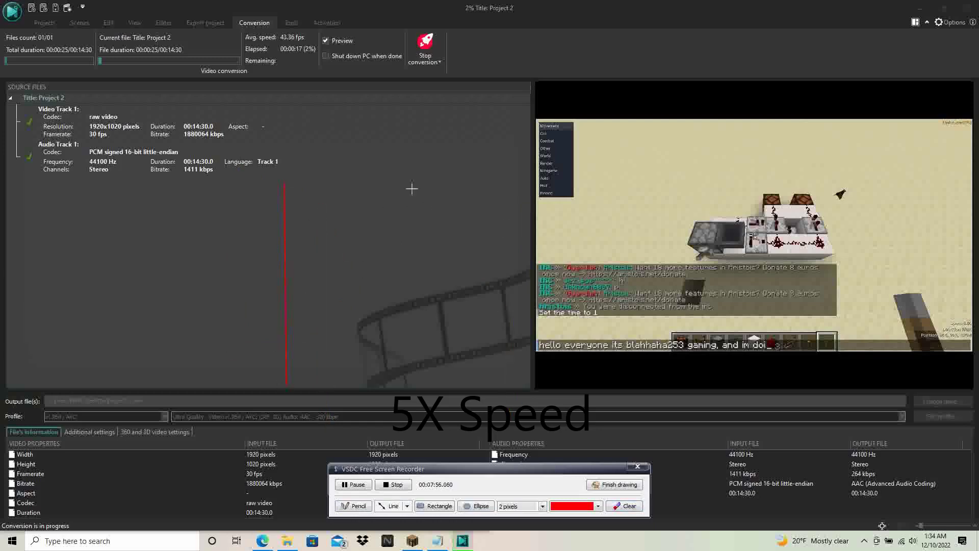
left_click_drag(440, 197, 434, 383)
left_click_drag(284, 185, 440, 201)
left_click_drag(287, 375, 436, 364)
left_click_drag(285, 186, 371, 126)
left_click_drag(371, 126, 439, 200)
left_click_drag(353, 368, 352, 325)
mouse_move(351, 325)
left_mouse_down()
mouse_move(384, 323)
mouse_move(378, 353)
left_mouse_up()
- Add a freehand door knob and a window with a divider to the house
left_click(353, 506)
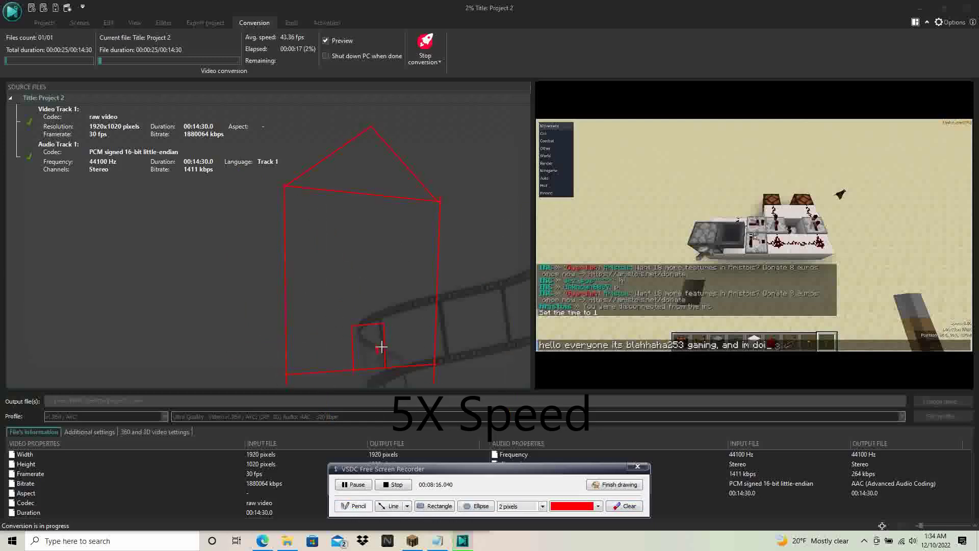
left_click(392, 506)
left_click_drag(305, 224, 305, 265)
left_click_drag(345, 235, 341, 225)
left_click_drag(341, 225, 305, 225)
left_click_drag(319, 227, 323, 257)
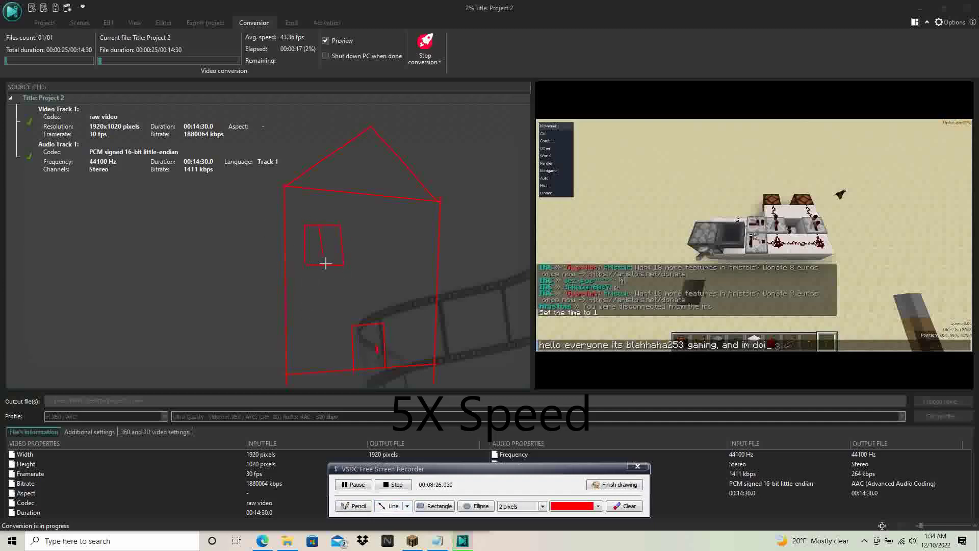
- Set the stroke width to 10 pixels, scribble a thick red stroke, then clear everything
left_click(543, 506)
left_click(510, 437)
left_click(354, 506)
mouse_move(398, 293)
left_mouse_down()
mouse_move(365, 284)
mouse_move(737, 410)
left_mouse_up()
left_click(624, 506)
- Draw a red ellipse, clear it, and draw a smaller circle as a head
left_click(476, 506)
mouse_move(246, 264)
left_mouse_down()
mouse_move(351, 380)
mouse_move(329, 351)
left_mouse_up()
left_click(624, 505)
mouse_move(339, 159)
left_mouse_down()
mouse_move(405, 222)
mouse_move(372, 258)
mouse_move(370, 353)
left_mouse_up()
- Draw the stick figure's arms and legs with straight lines
left_click(354, 506)
left_click(393, 506)
left_click_drag(372, 276, 324, 242)
left_click_drag(373, 279, 413, 251)
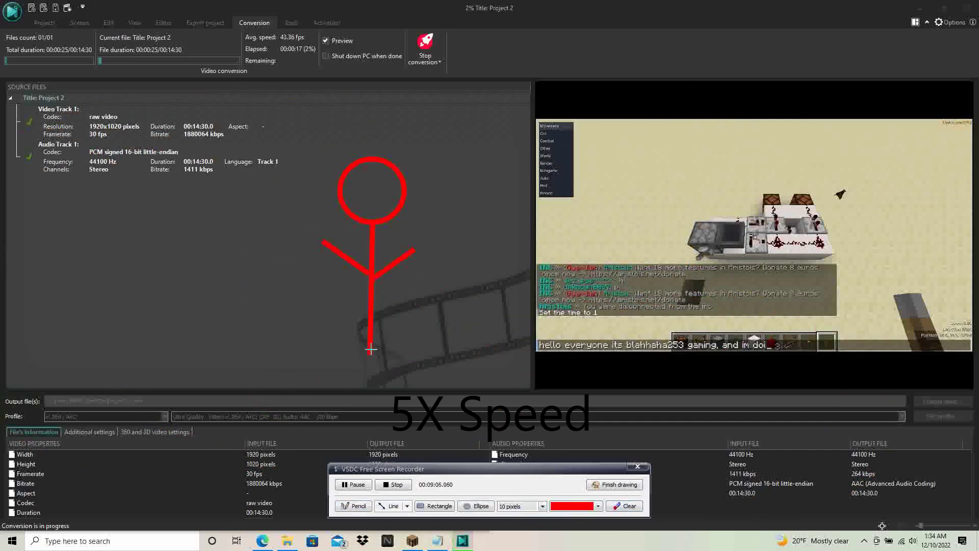
left_click_drag(370, 353, 333, 390)
left_click_drag(371, 354, 389, 383)
- Dot the stick figure's eyes, draw a smile, and write LOL beside it
left_click(353, 505)
left_click(359, 182)
left_click(382, 182)
left_click_drag(359, 192, 391, 195)
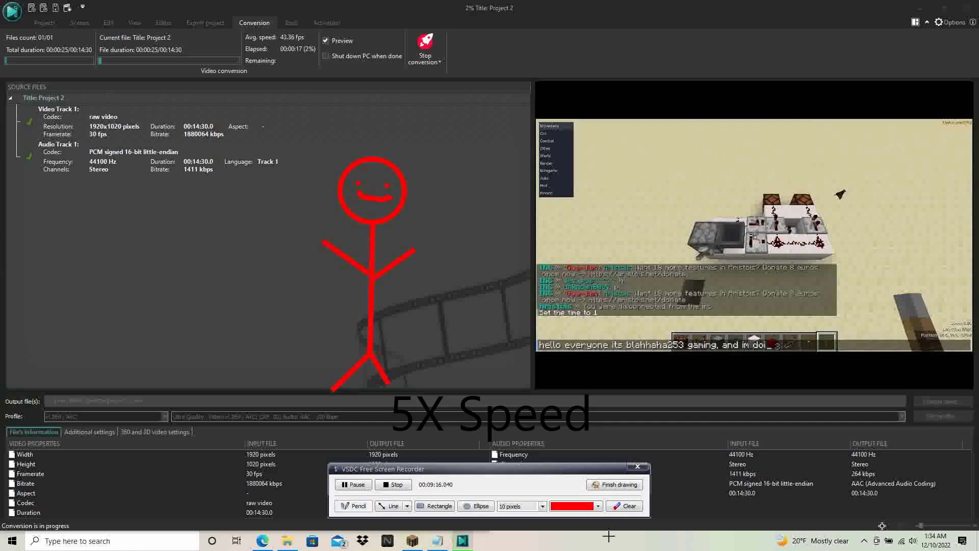
left_click_drag(86, 240, 137, 308)
mouse_move(153, 252)
left_mouse_down()
mouse_move(177, 262)
mouse_move(226, 300)
mouse_move(276, 297)
left_mouse_up()
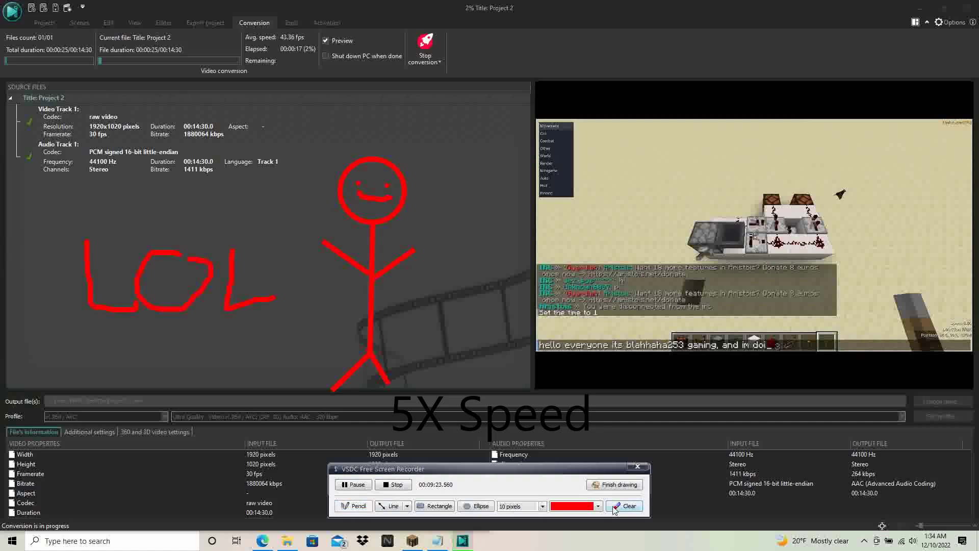
- Frame the stick figure with a rectangle and add a single and a double-headed arrow
left_click(438, 510)
mouse_move(270, 143)
left_mouse_down()
mouse_move(499, 364)
mouse_move(528, 410)
left_mouse_up()
left_click(407, 507)
left_click(428, 492)
mouse_move(145, 360)
left_mouse_down()
mouse_move(146, 459)
mouse_move(230, 354)
left_mouse_up()
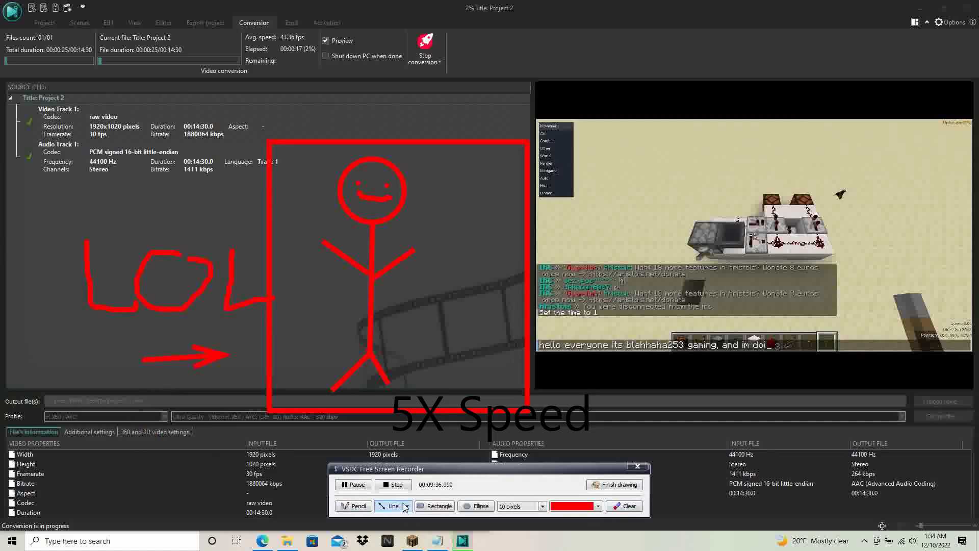
left_click(407, 507)
left_click(428, 495)
left_click_drag(9, 203, 216, 198)
- Scribble over the drawing, clear it, draw a long double-headed arrow, and clear again
left_click(354, 506)
left_click_drag(368, 137, 325, 218)
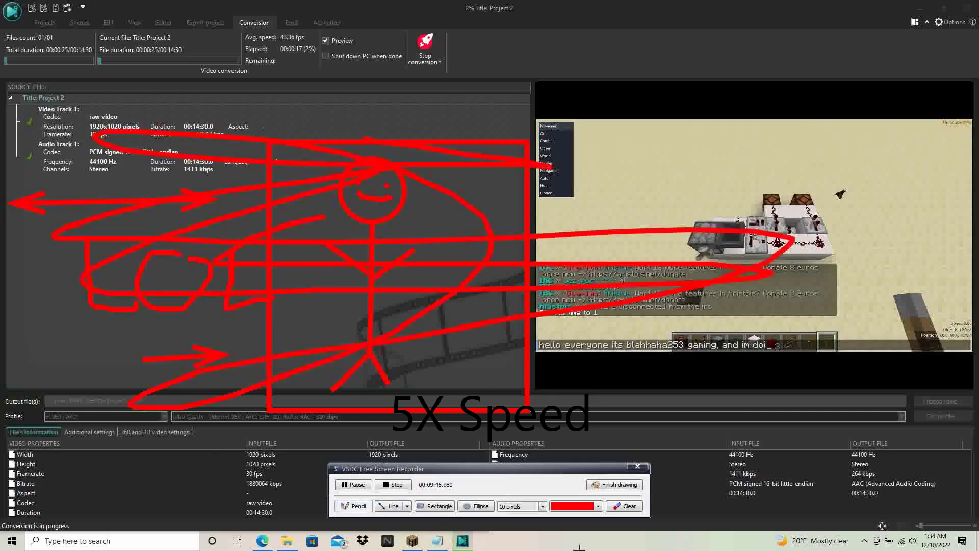
left_click(624, 506)
left_click(393, 506)
left_click_drag(26, 219, 658, 327)
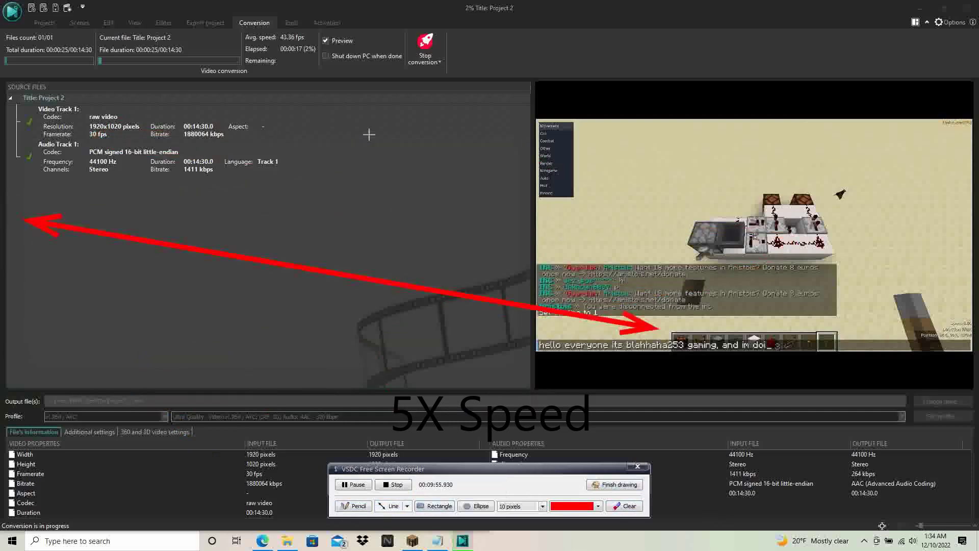
left_click(625, 506)
- Draw a red house: rectangle walls, triangular roof, rectangular door, and a chimney
left_click(435, 506)
mouse_move(203, 198)
left_mouse_down()
mouse_move(401, 358)
mouse_move(398, 384)
left_mouse_up()
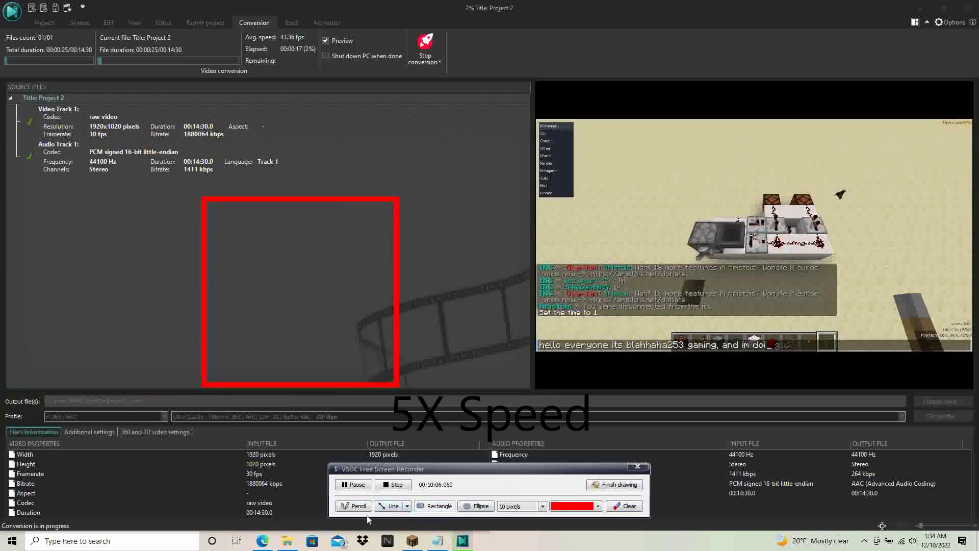
left_click(392, 506)
left_click_drag(203, 197, 302, 106)
mouse_move(302, 106)
left_mouse_down()
mouse_move(393, 182)
mouse_move(398, 198)
left_mouse_up()
left_click(435, 506)
mouse_move(267, 382)
left_mouse_down()
mouse_move(326, 290)
mouse_move(300, 327)
left_mouse_up()
left_click(392, 506)
mouse_move(347, 149)
left_mouse_down()
mouse_move(347, 93)
mouse_move(399, 93)
left_mouse_up()
mouse_move(399, 92)
left_mouse_down()
mouse_move(395, 175)
mouse_move(381, 107)
left_mouse_up()
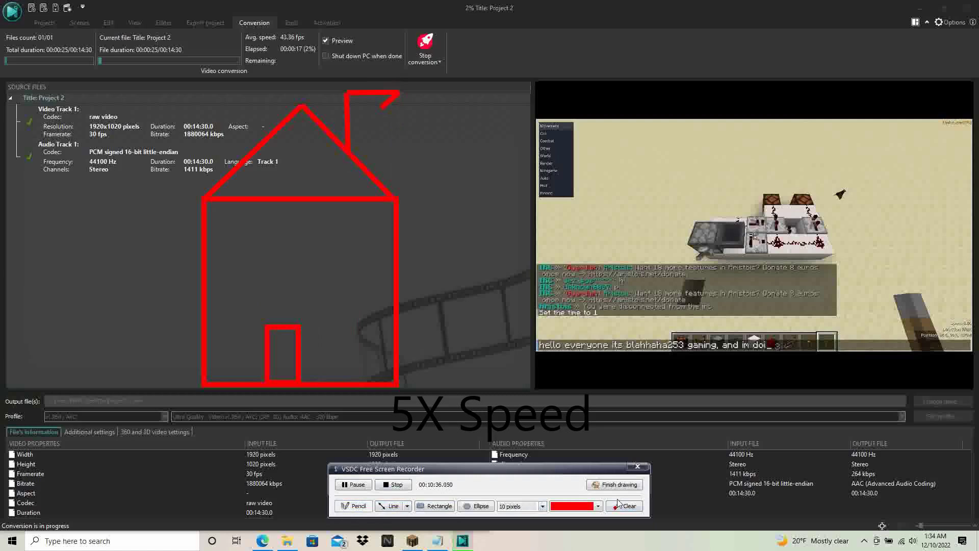